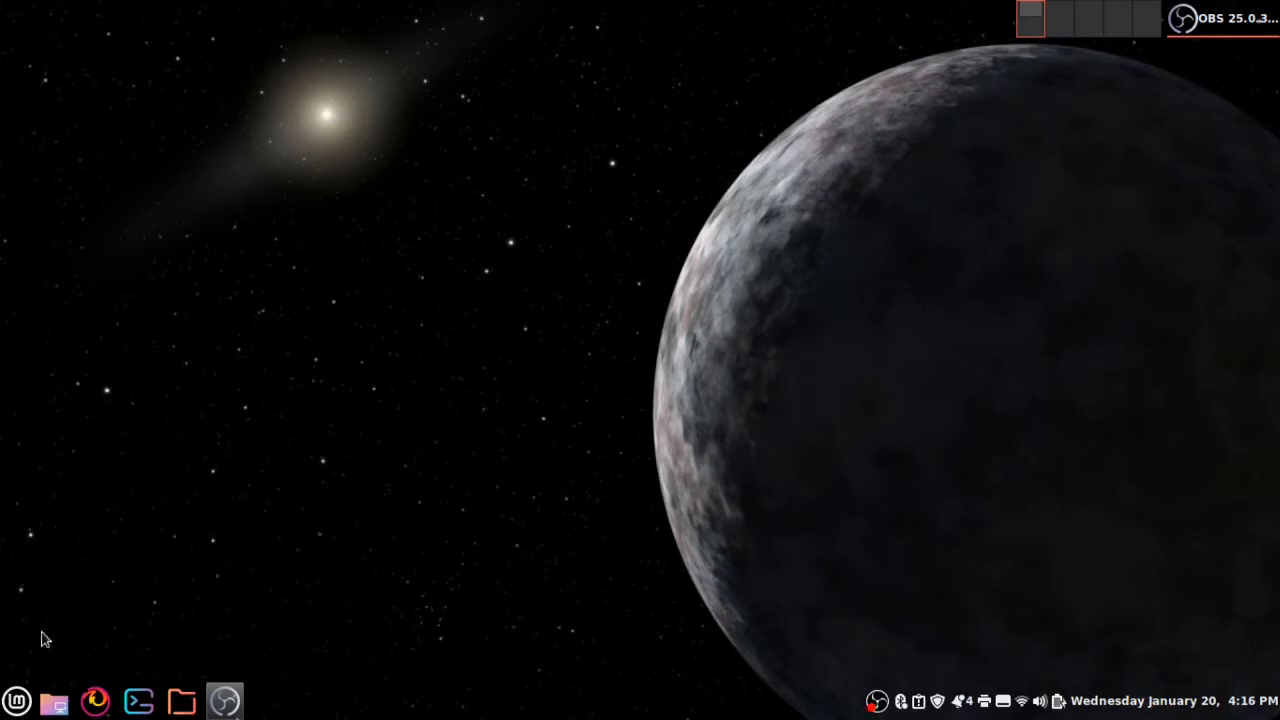
left_click(16, 703)
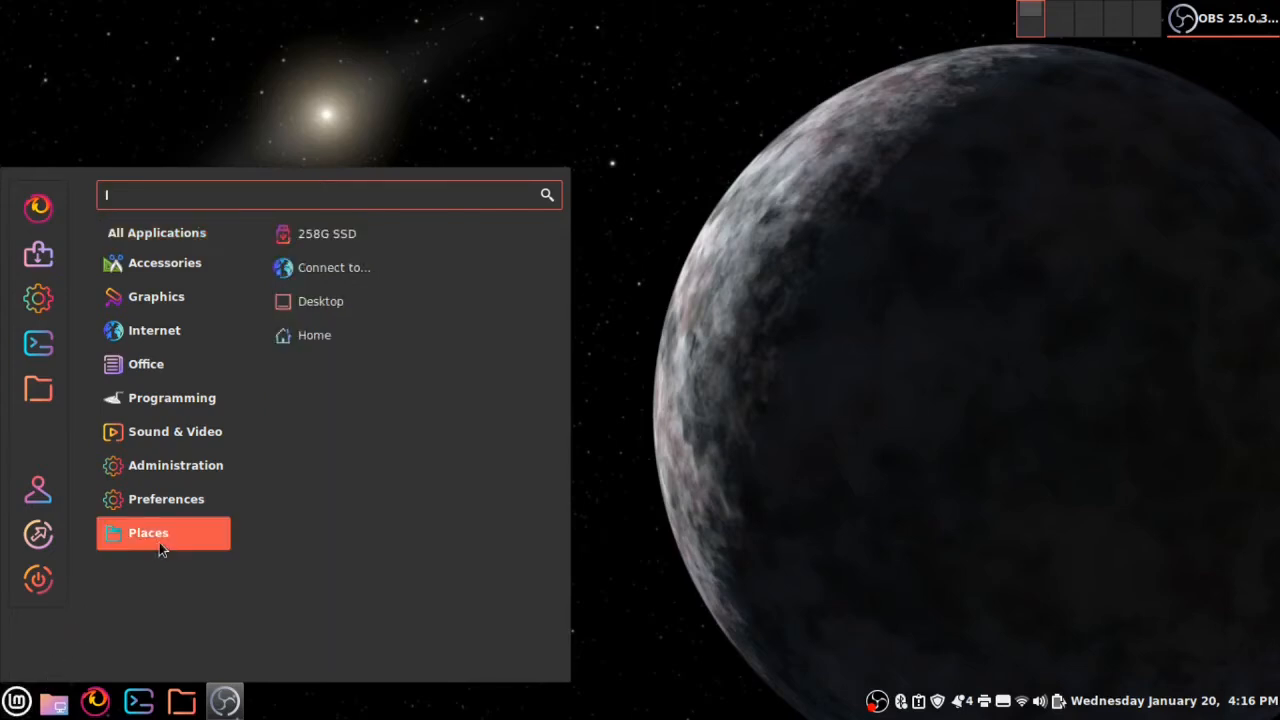
mouse_move(184, 486)
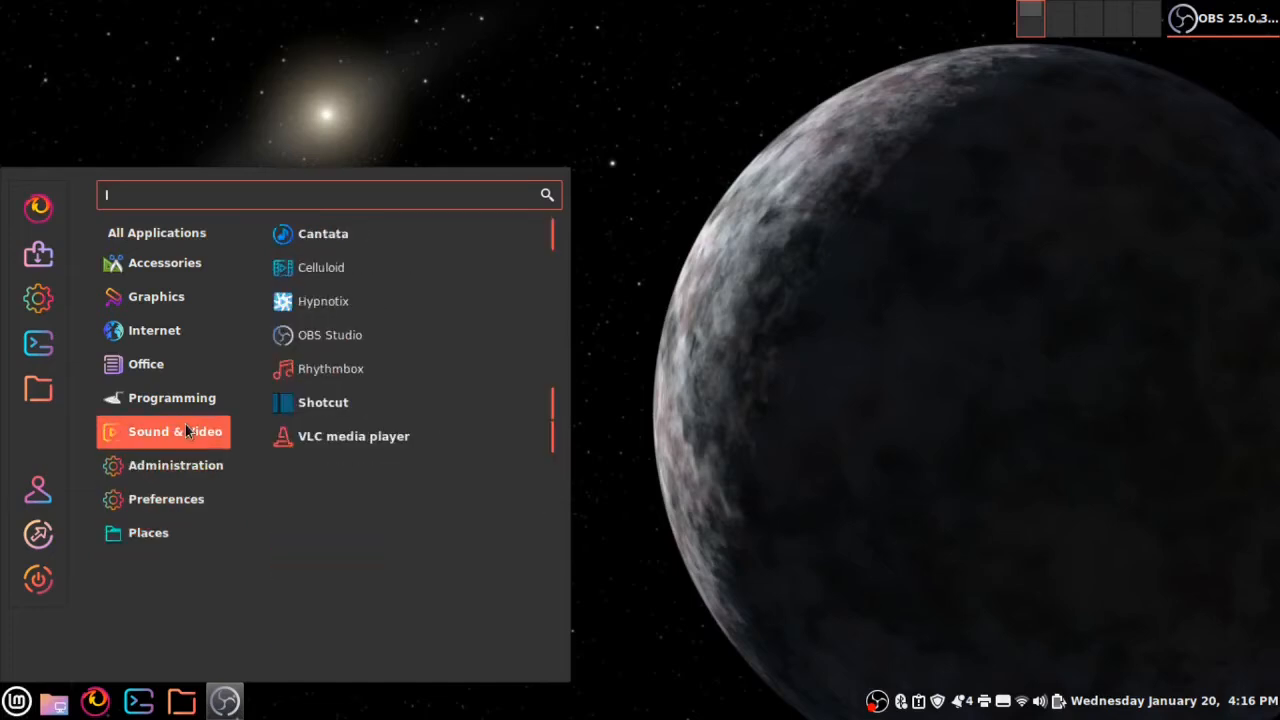
mouse_move(190, 407)
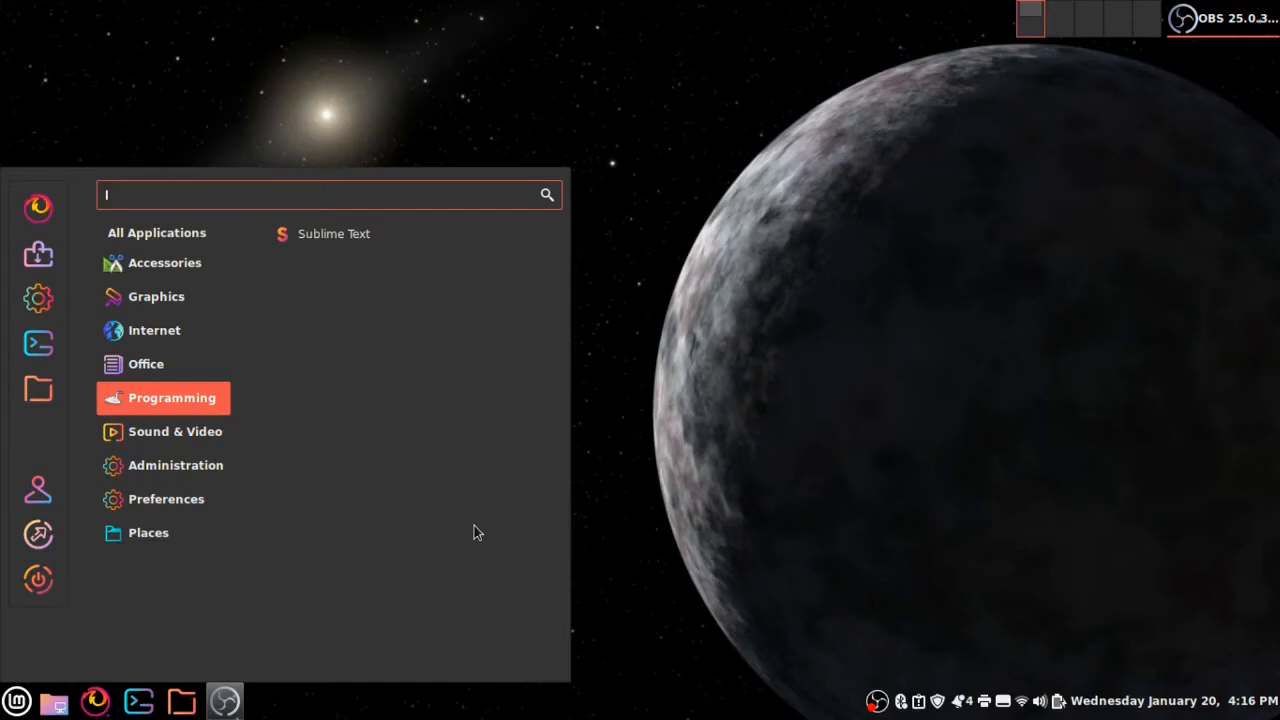
left_click(575, 595)
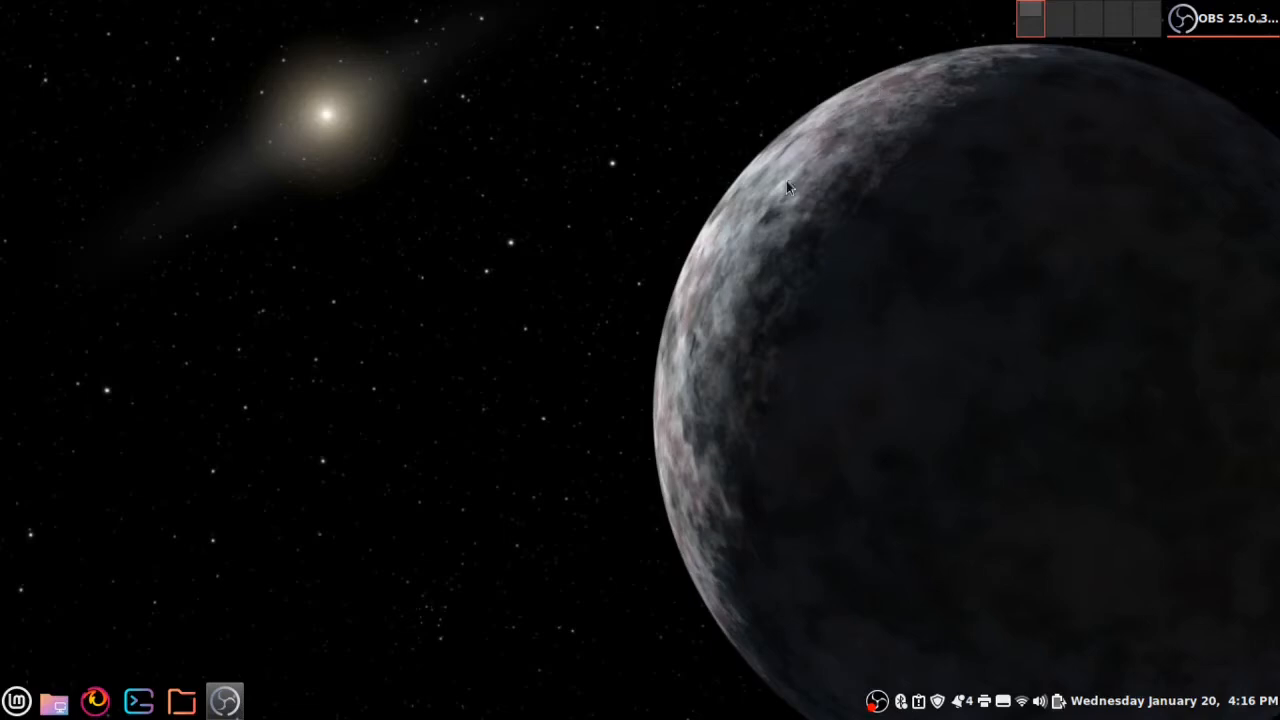
- Find and open the Keyboard settings, and show the keyboard shortcuts
left_click(16, 700)
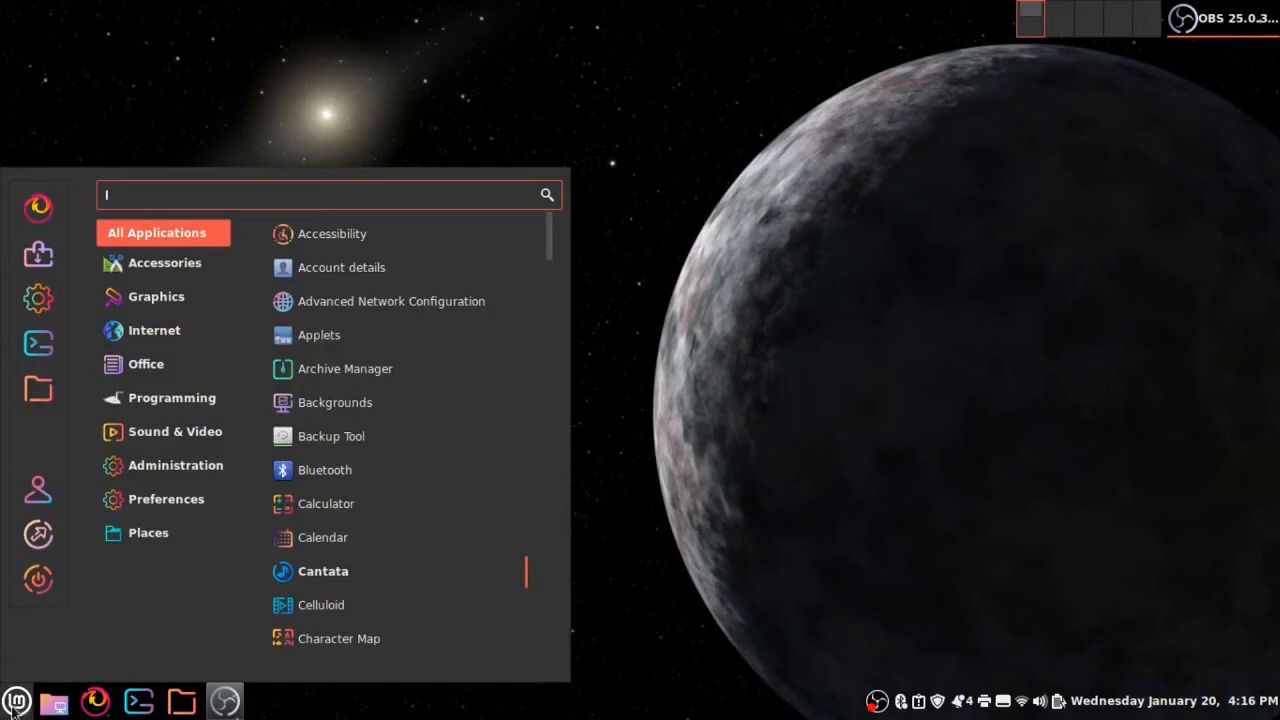
type("keyl")
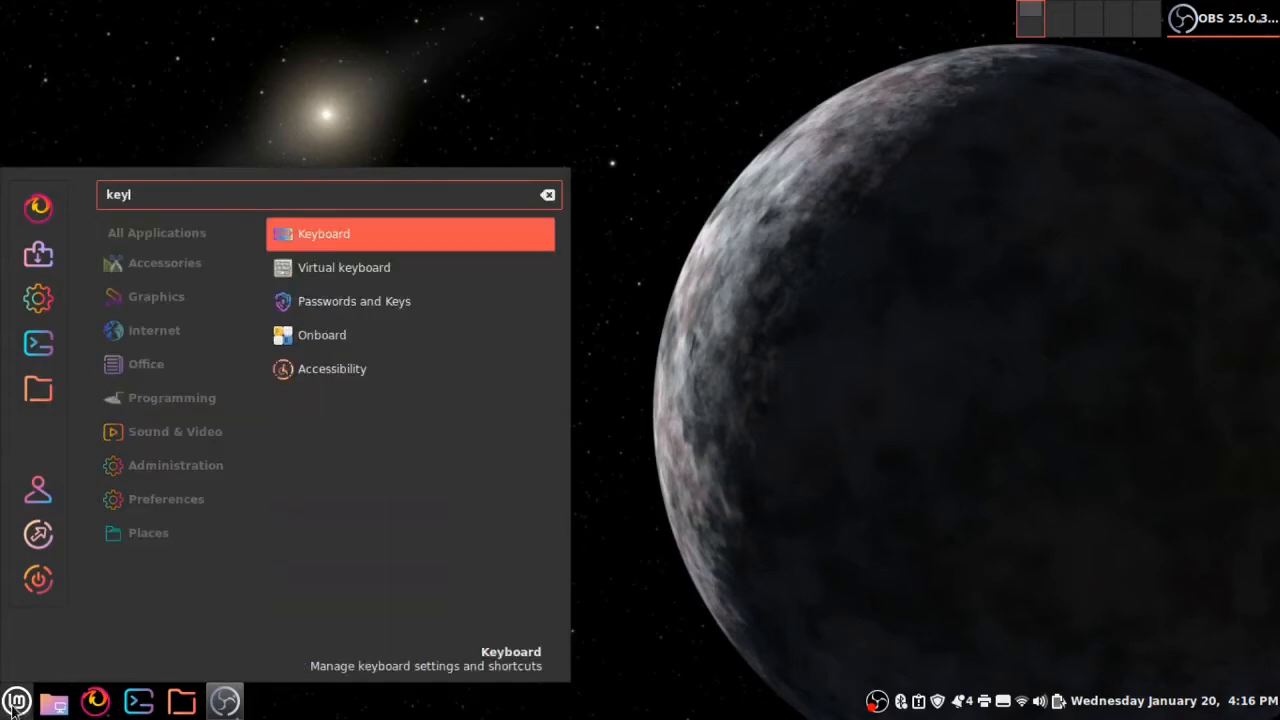
key("Return")
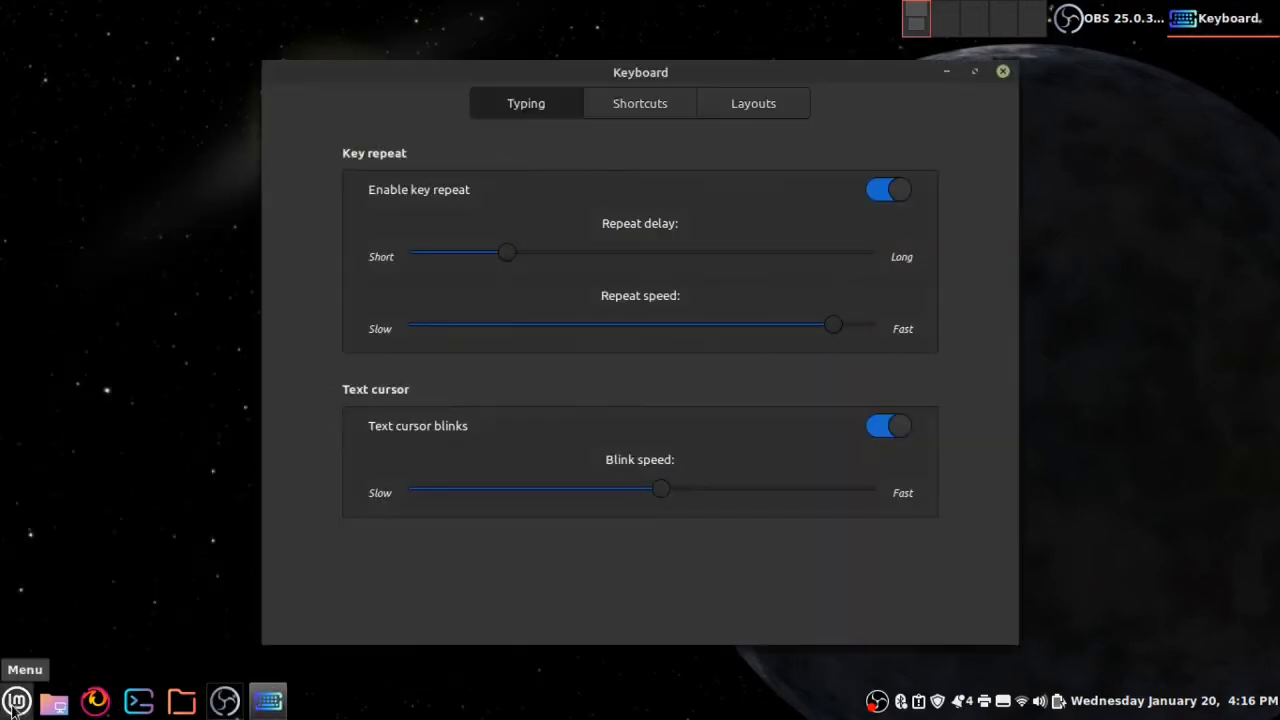
left_click(16, 700)
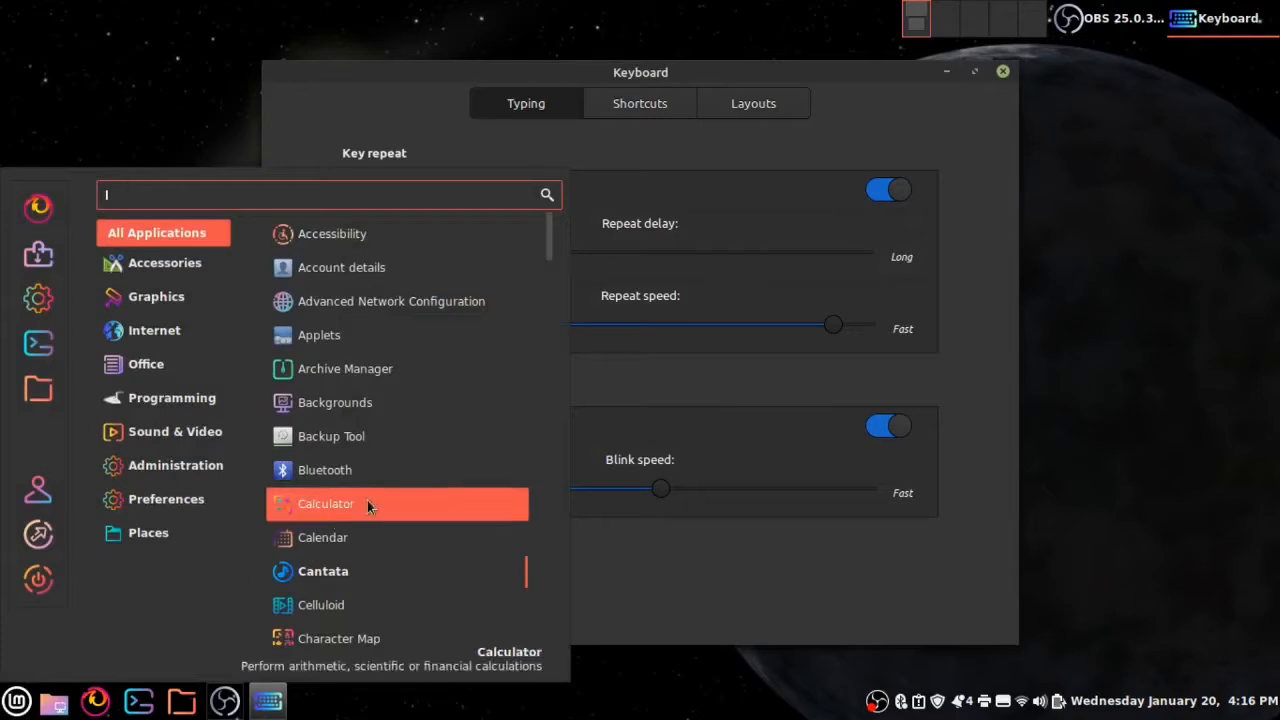
left_click(648, 114)
left_click(648, 115)
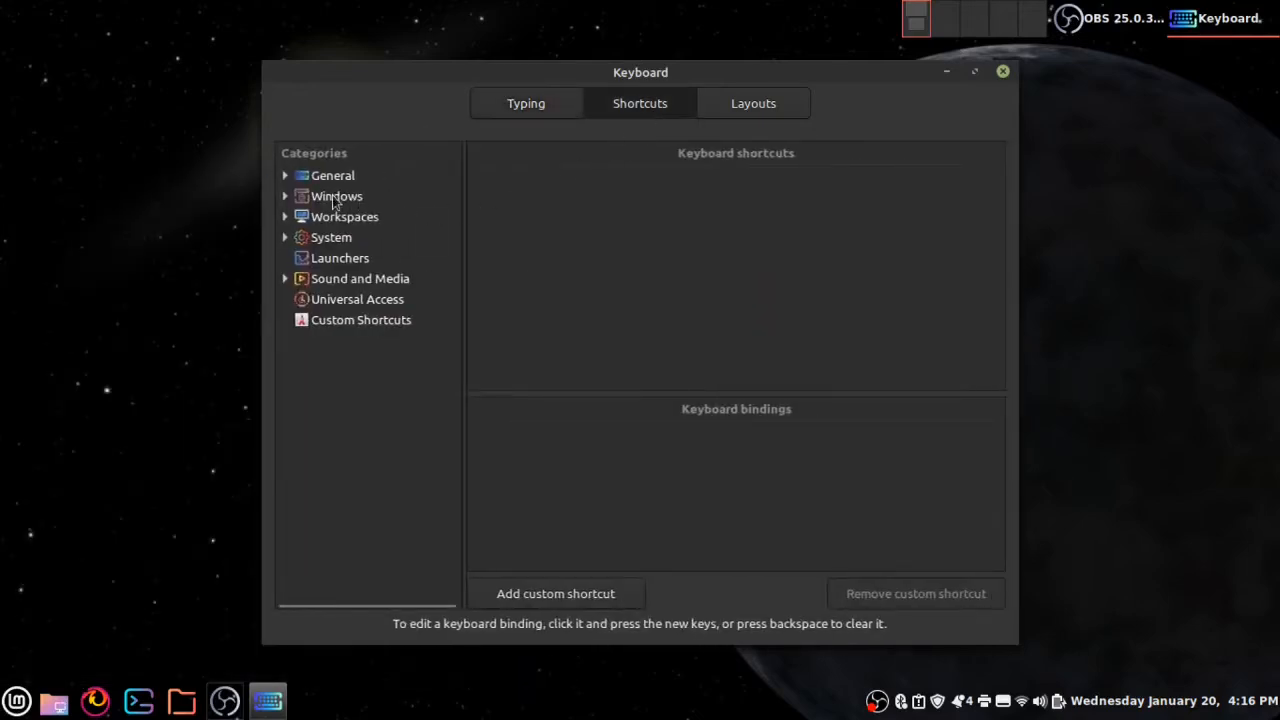
- Examine the General, Windows, System, Launchers and Custom Shortcuts categories, including the binding for moving a window to workspace 2
left_click(285, 197)
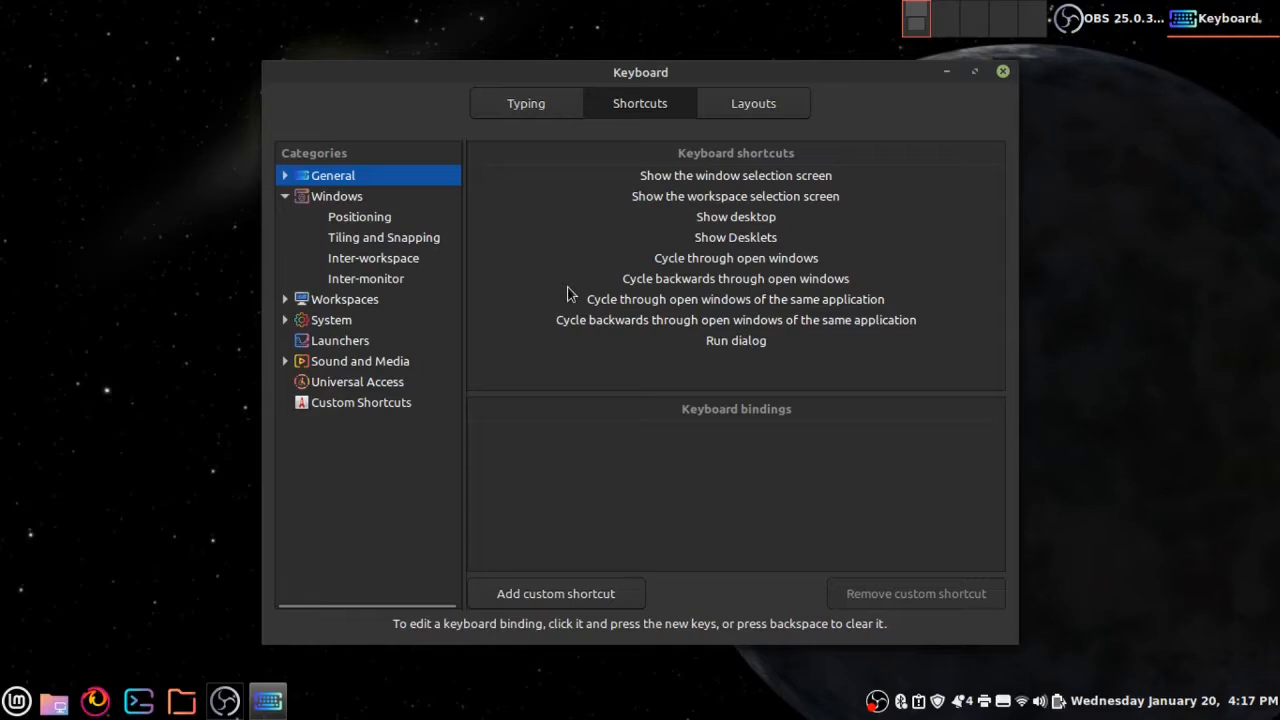
left_click(362, 265)
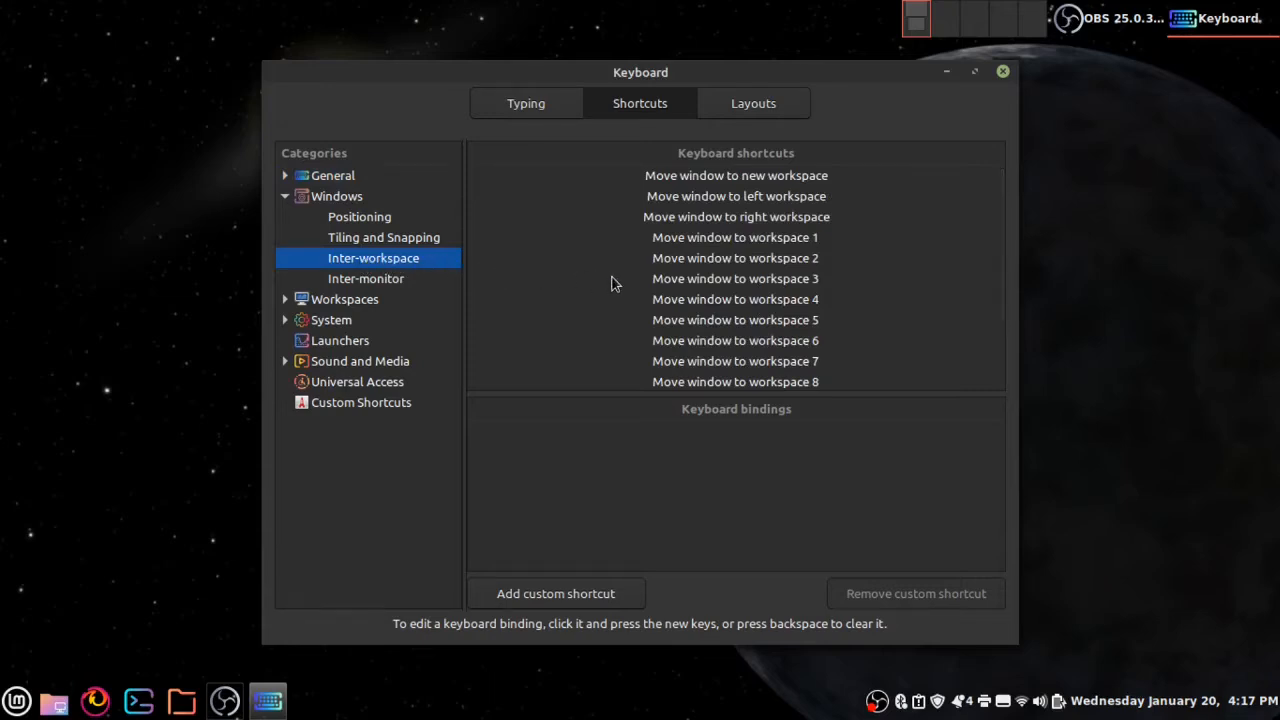
left_click(657, 280)
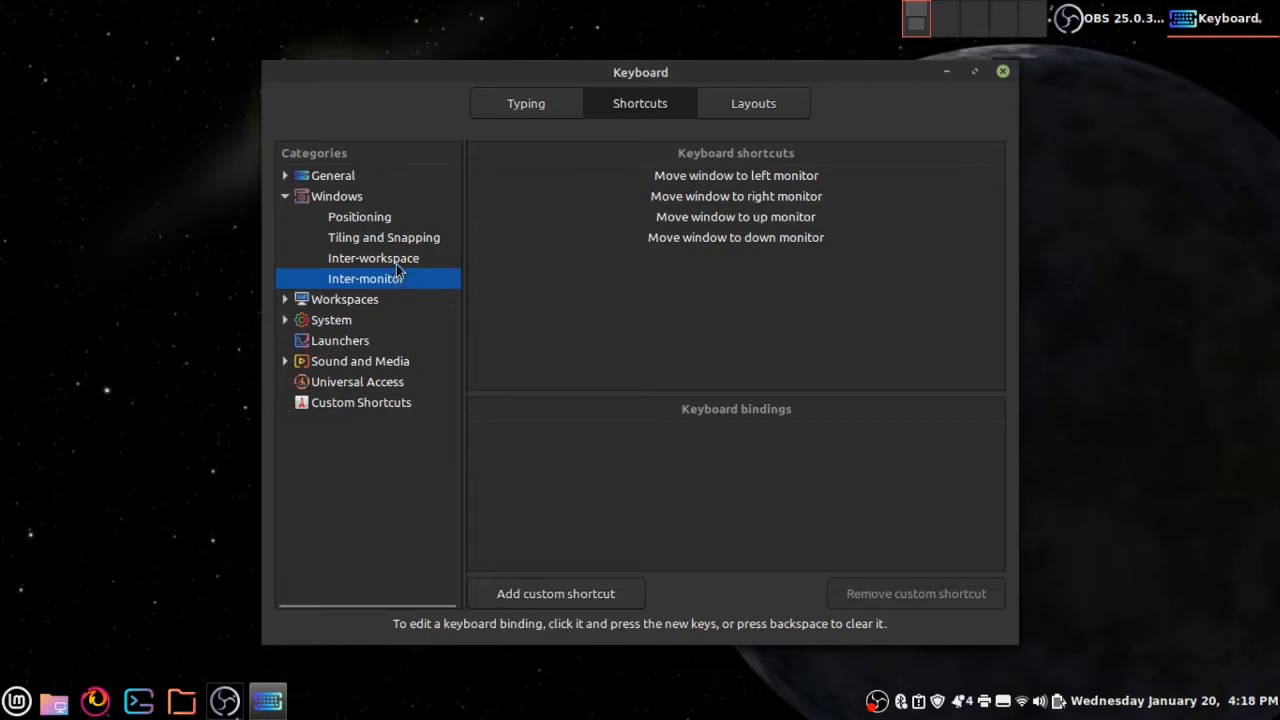
left_click(397, 262)
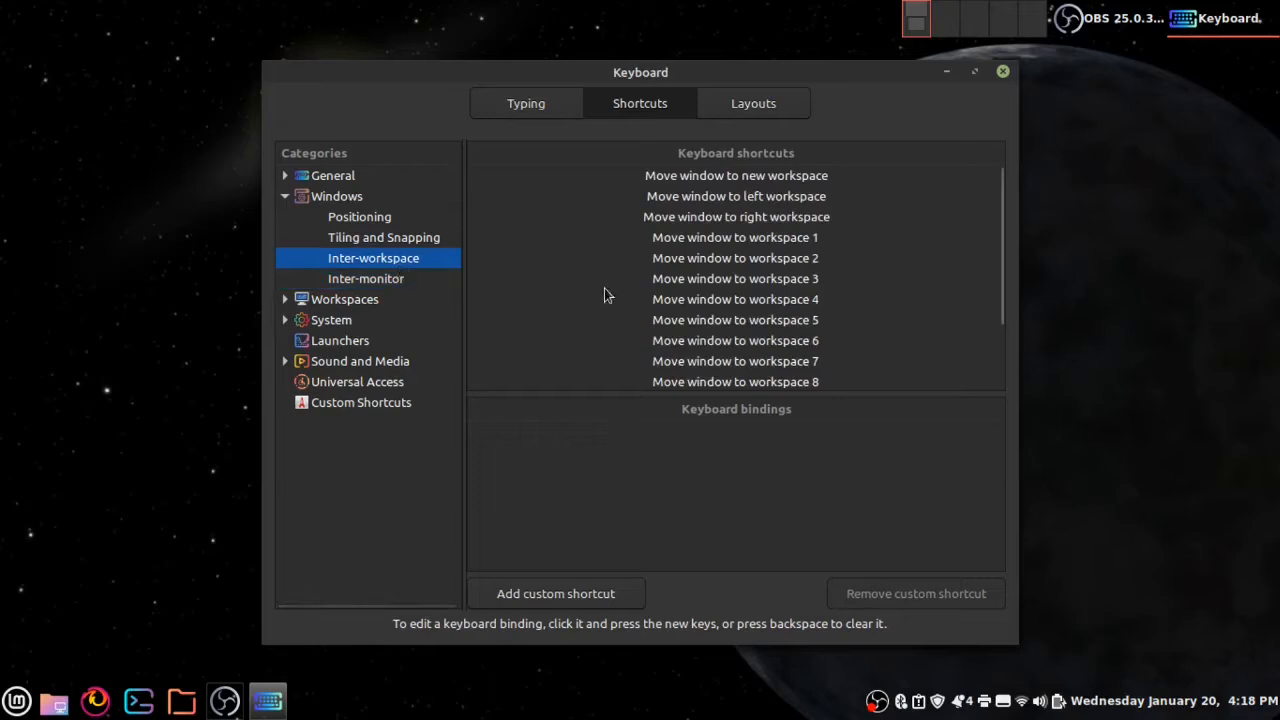
left_click(681, 261)
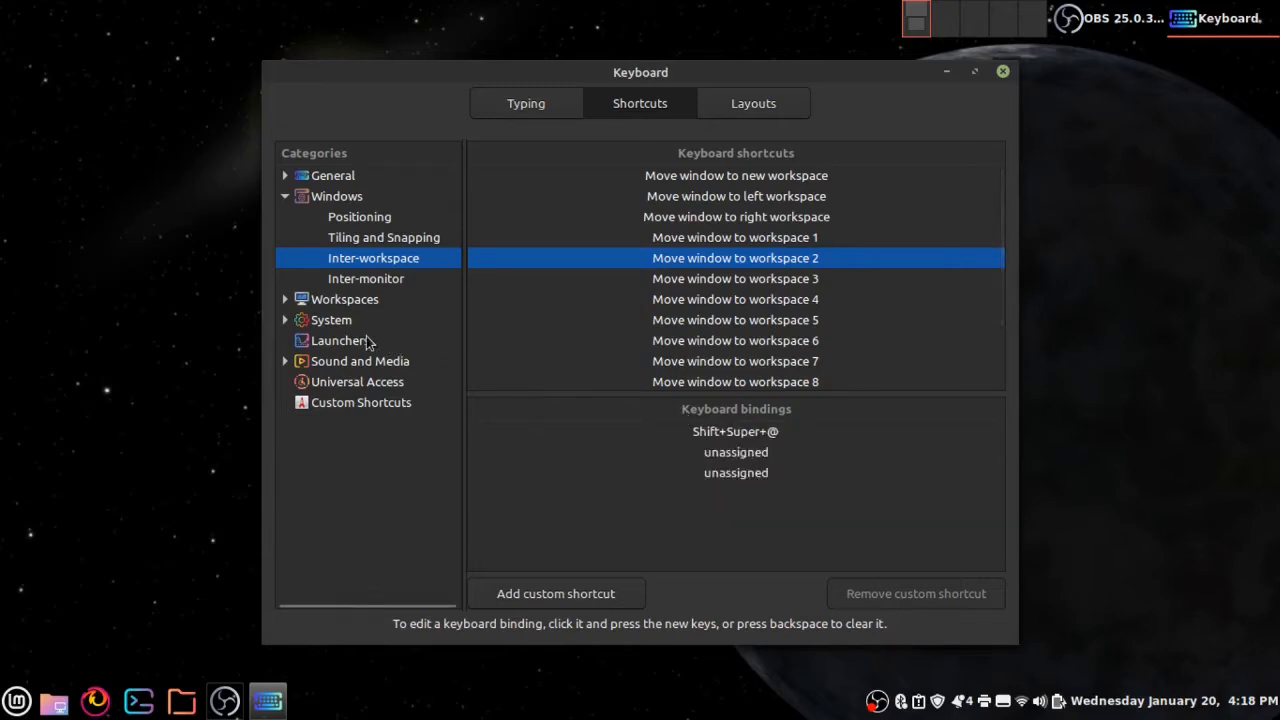
left_click(338, 321)
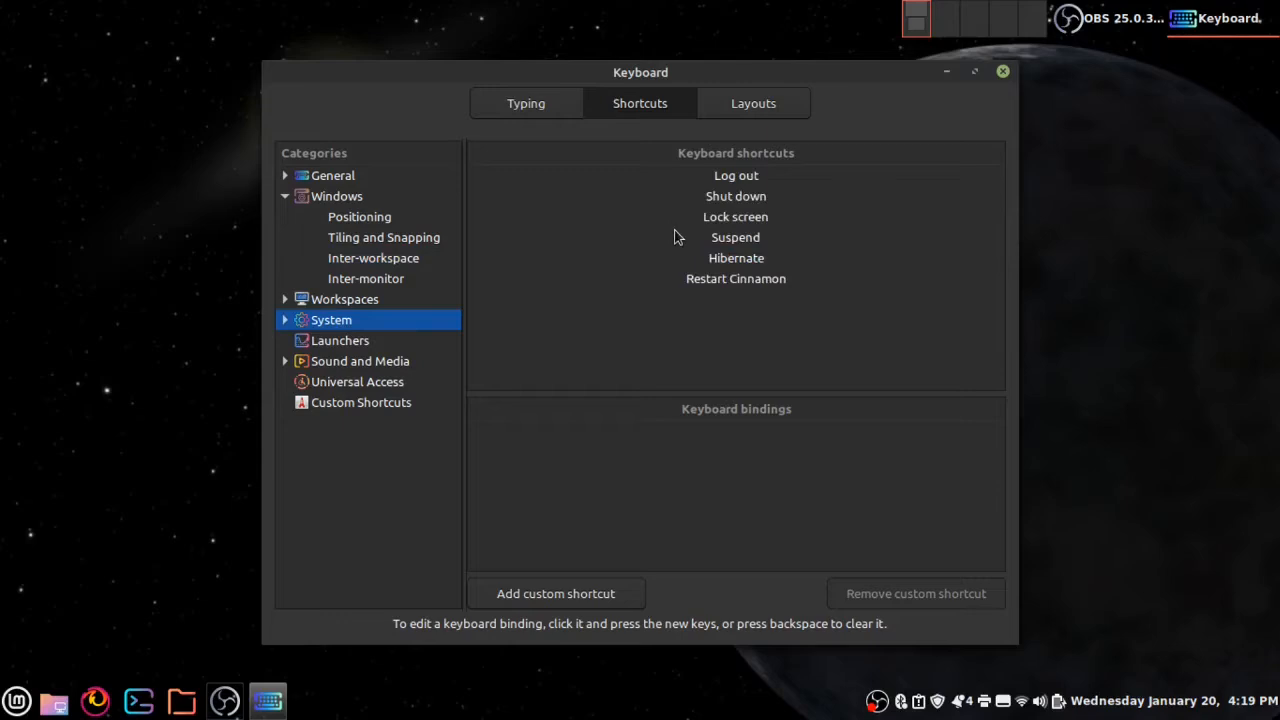
left_click(372, 342)
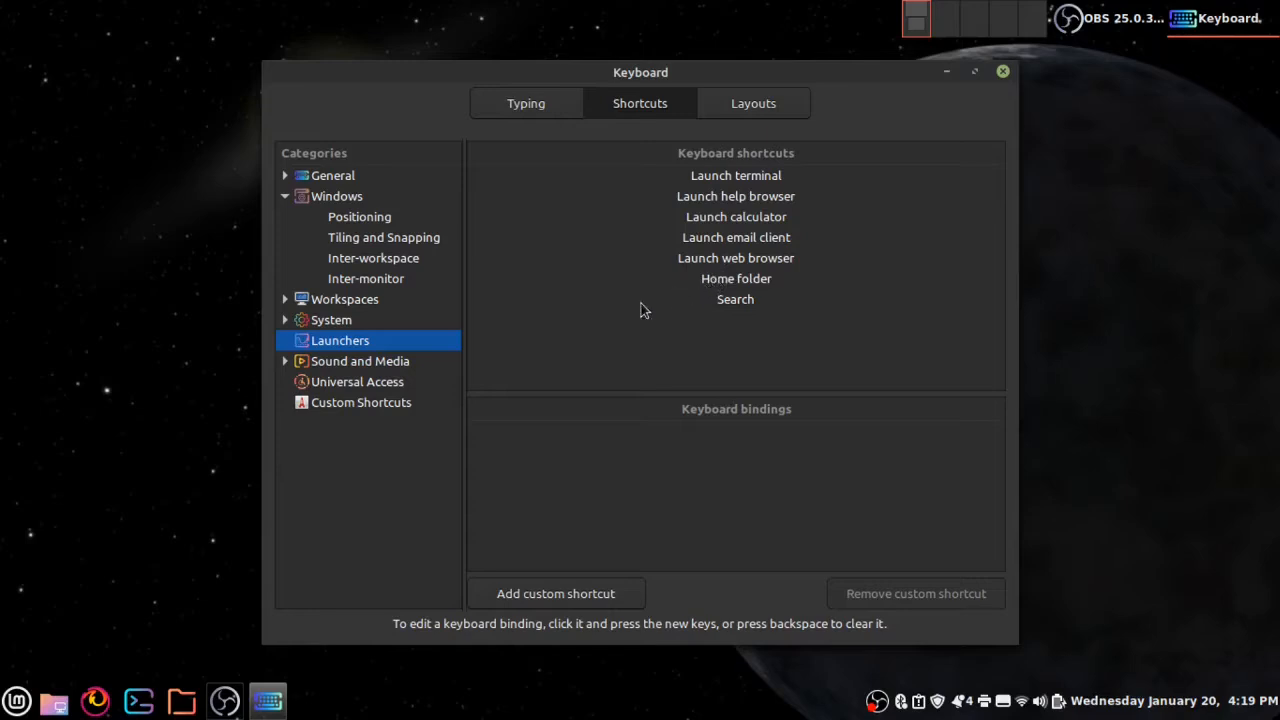
left_click(387, 405)
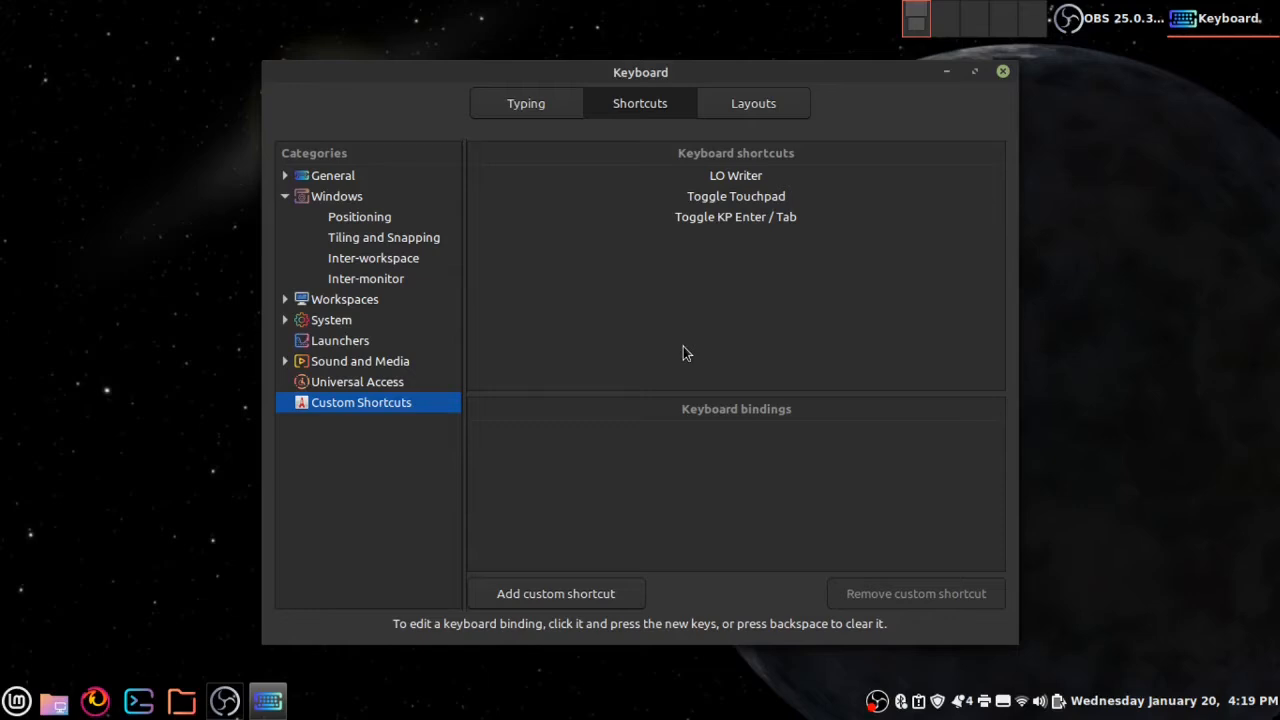
- Toggle the touchpad twice with its shortcut and close the Keyboard settings
key("XF86TouchpadToggle")
key("XF86TouchpadToggle")
left_click(1004, 73)
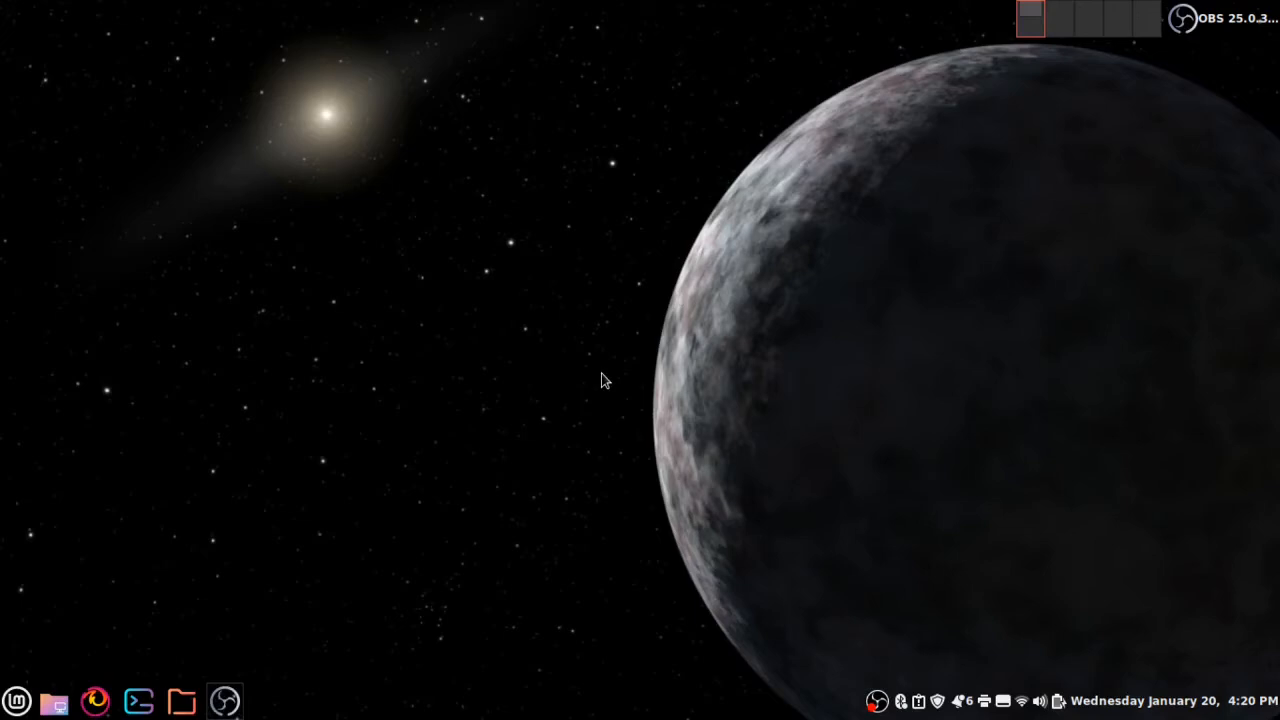
- Send a new terminal window to workspace 3 and switch to that workspace
key("ctrl+alt+t")
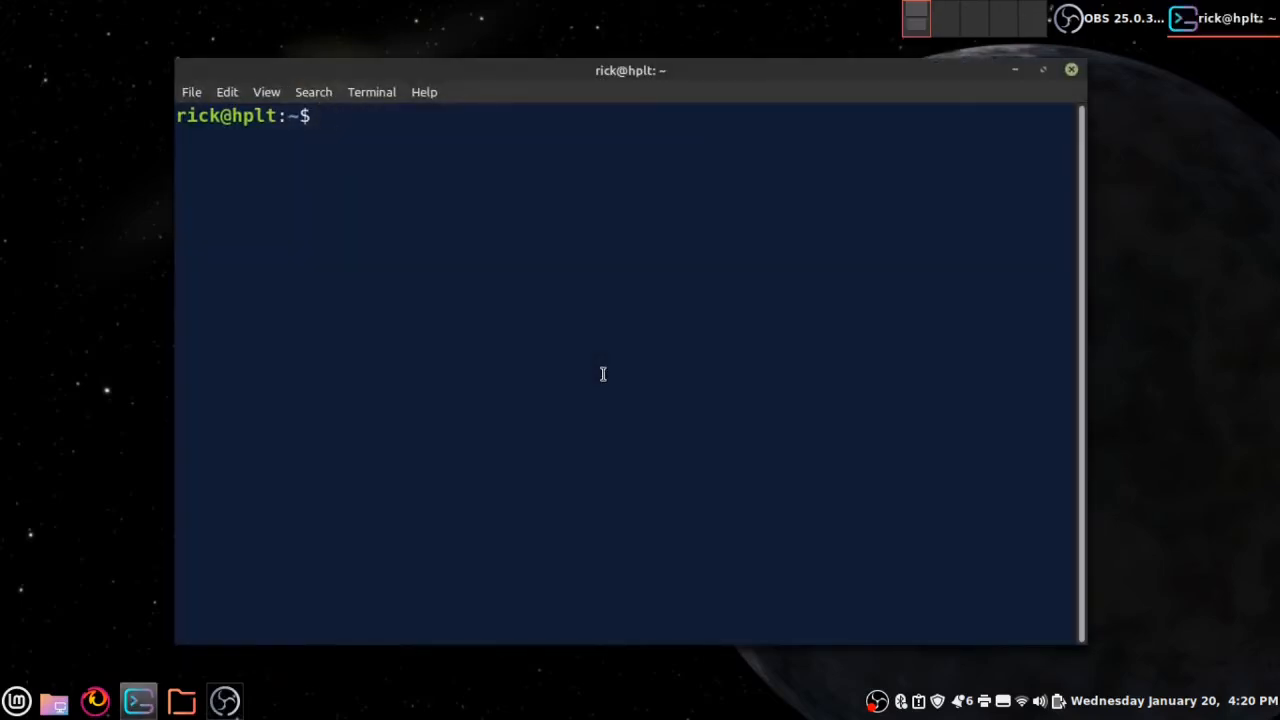
left_click(1071, 69)
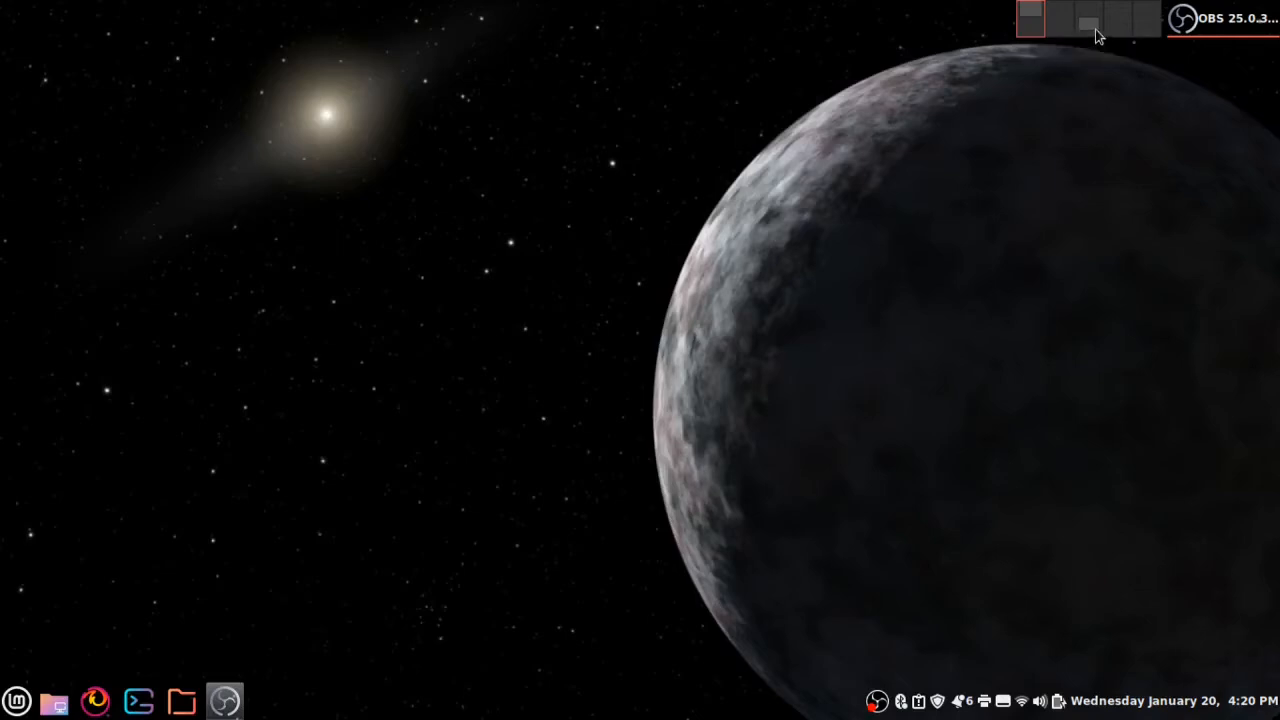
left_click(1096, 33)
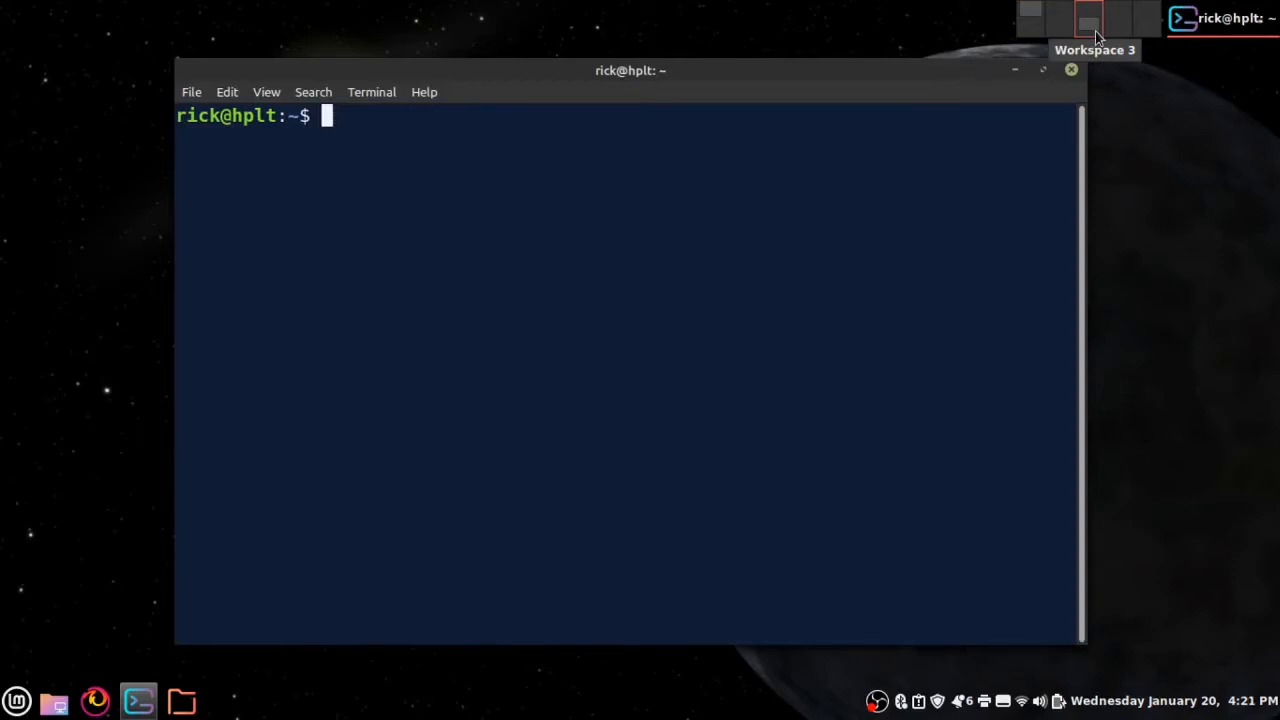
- Send the terminal window back to workspace 1 and return to that workspace
left_click(1096, 37)
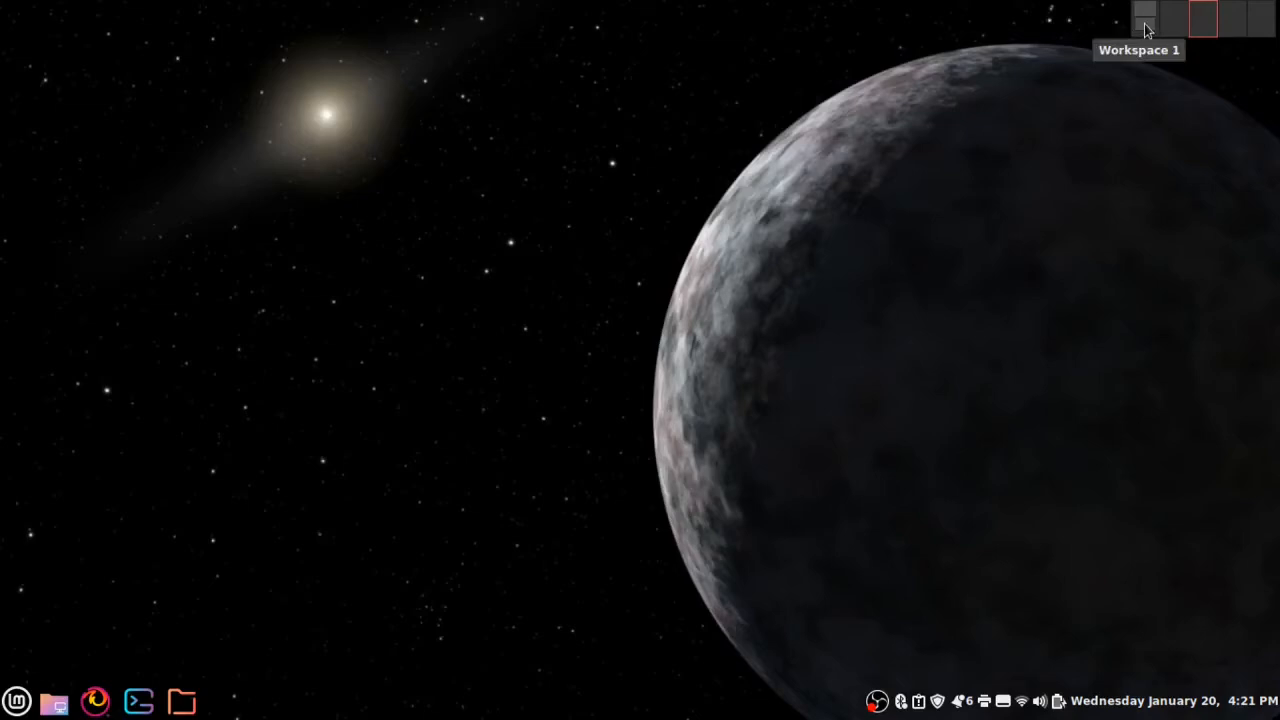
left_click(1145, 30)
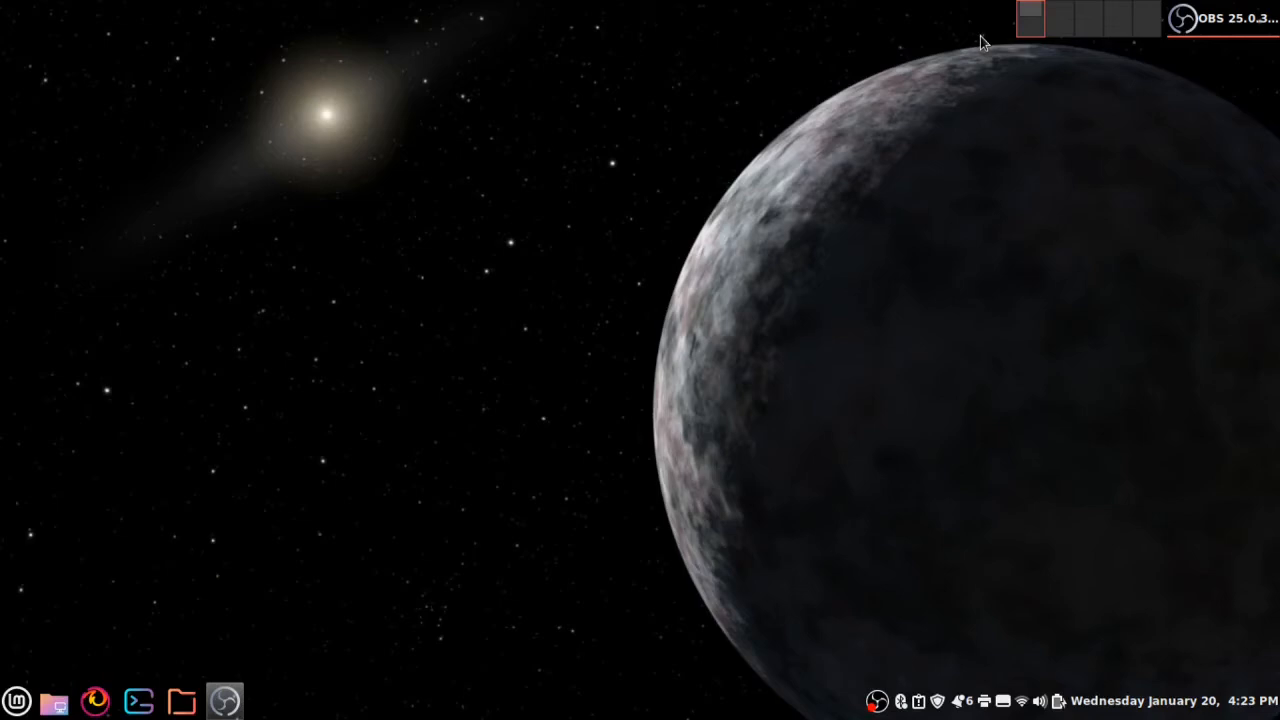
- Search the installed applications for "theme" and open the Themes settings
key("super")
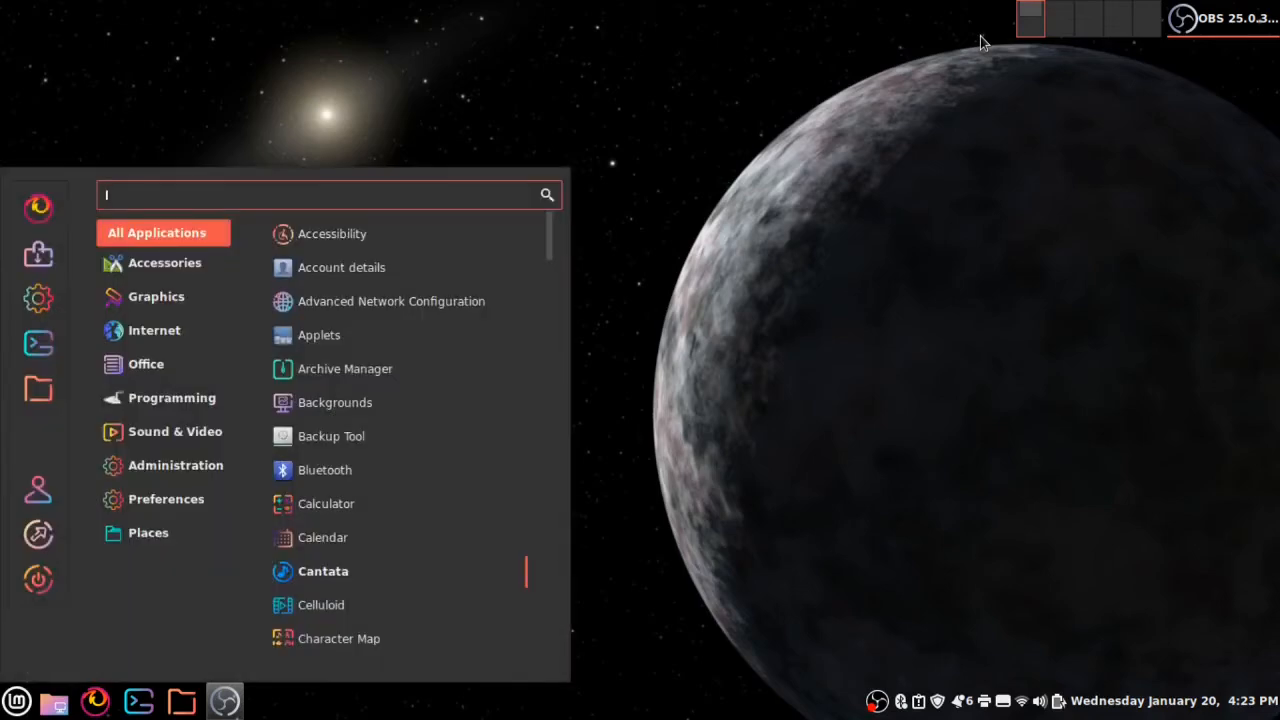
type("theme")
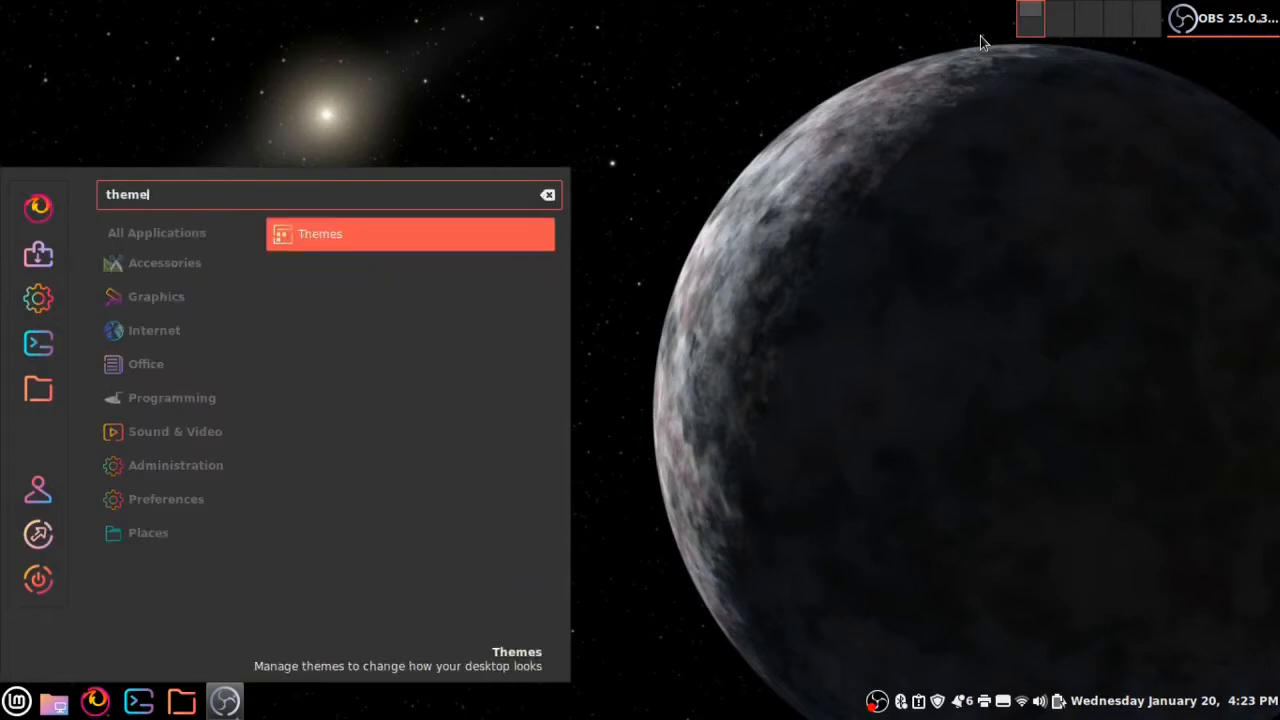
key("Return")
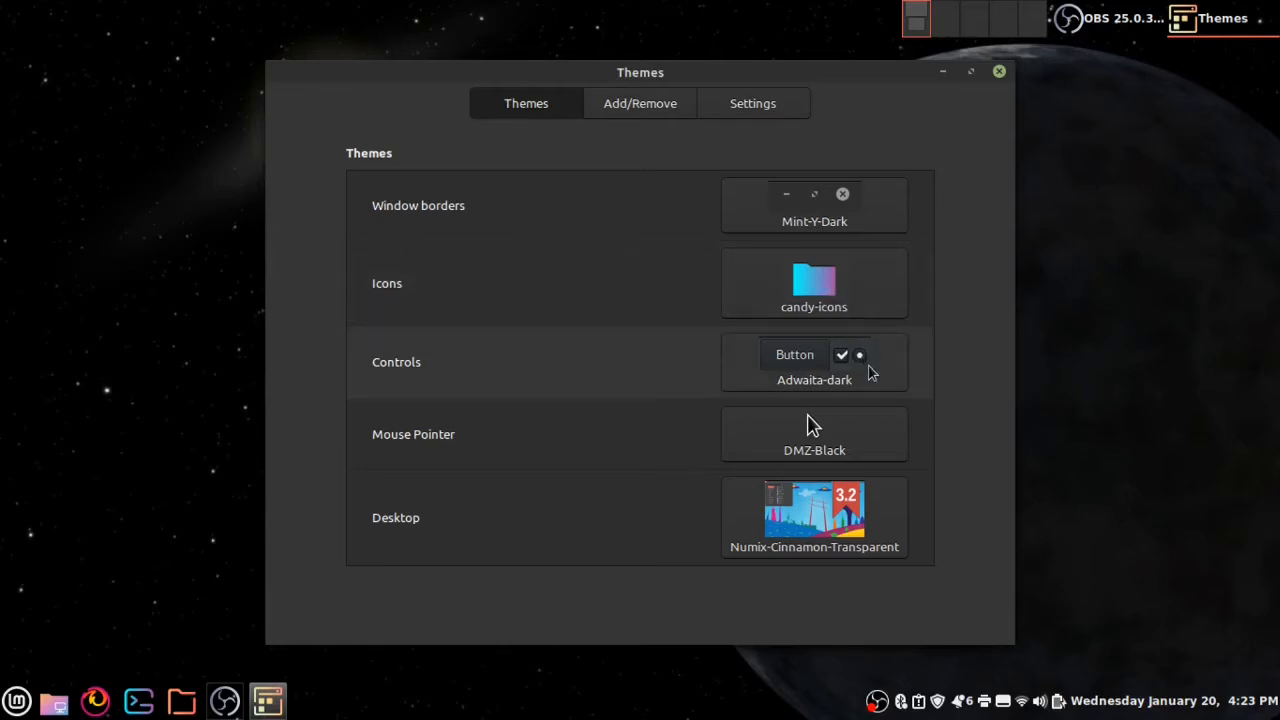
- View the available mouse pointer themes and close the Themes settings
left_click(860, 424)
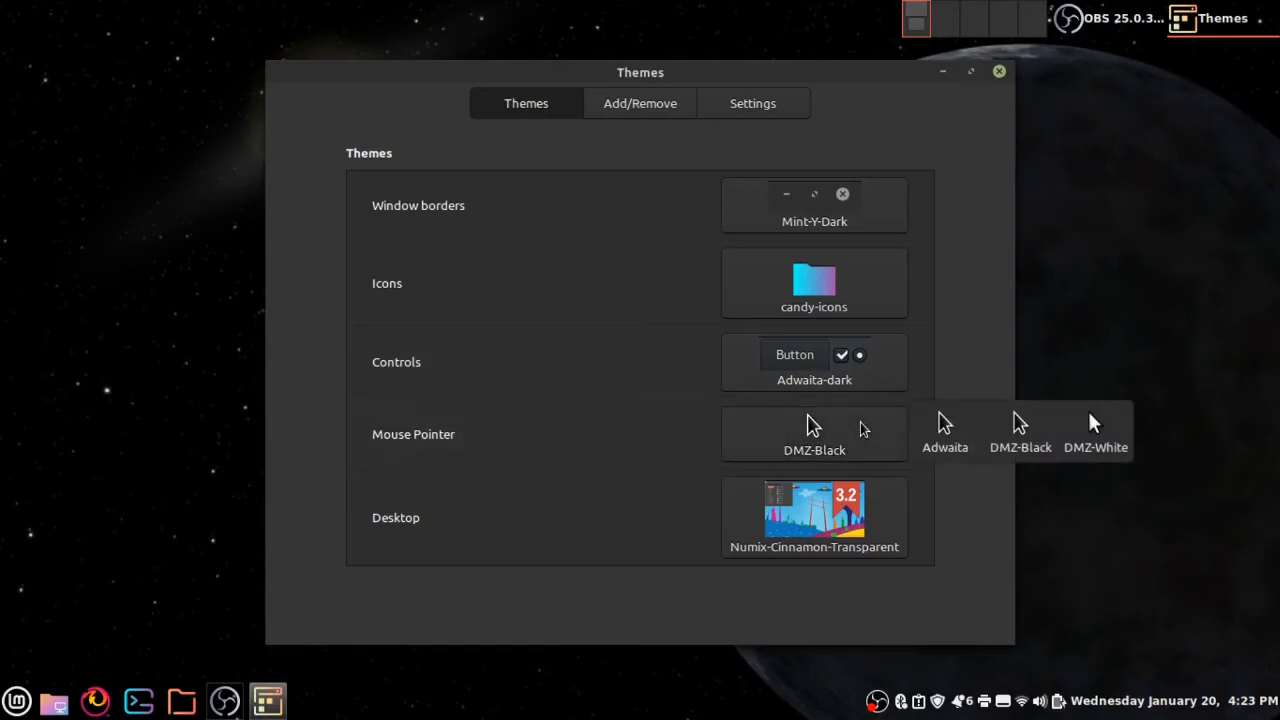
left_click(864, 427)
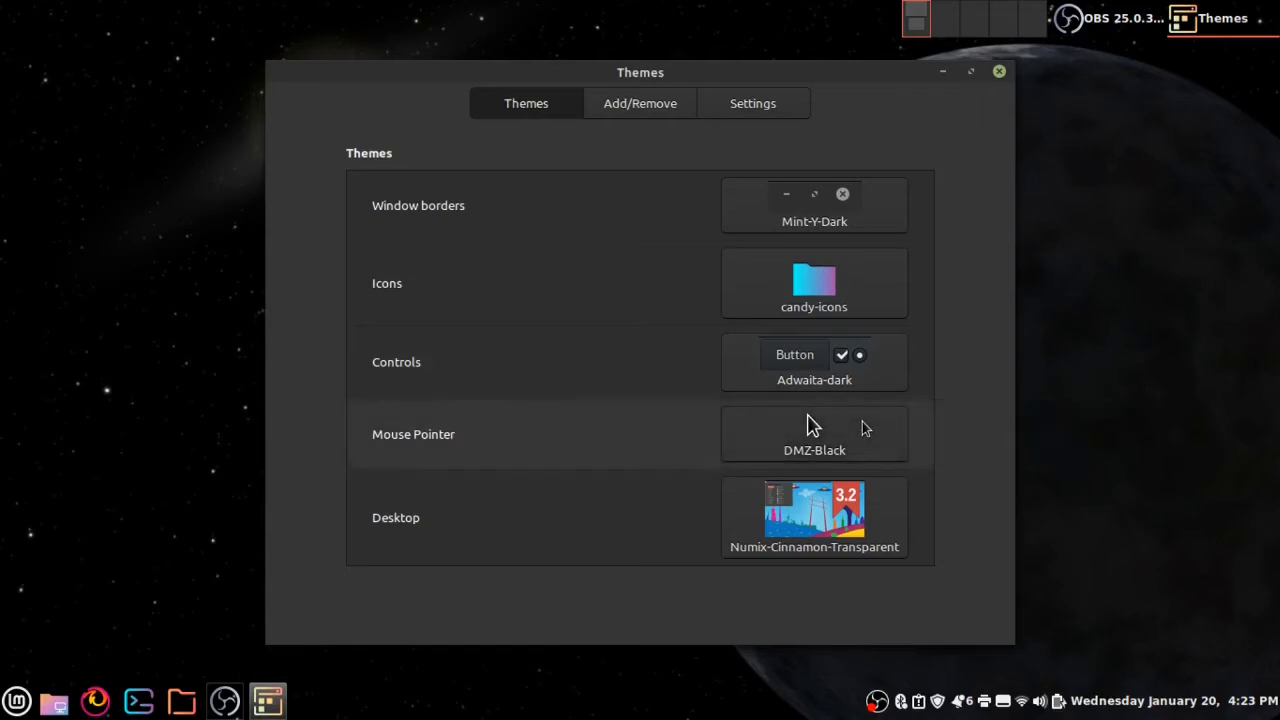
left_click(865, 428)
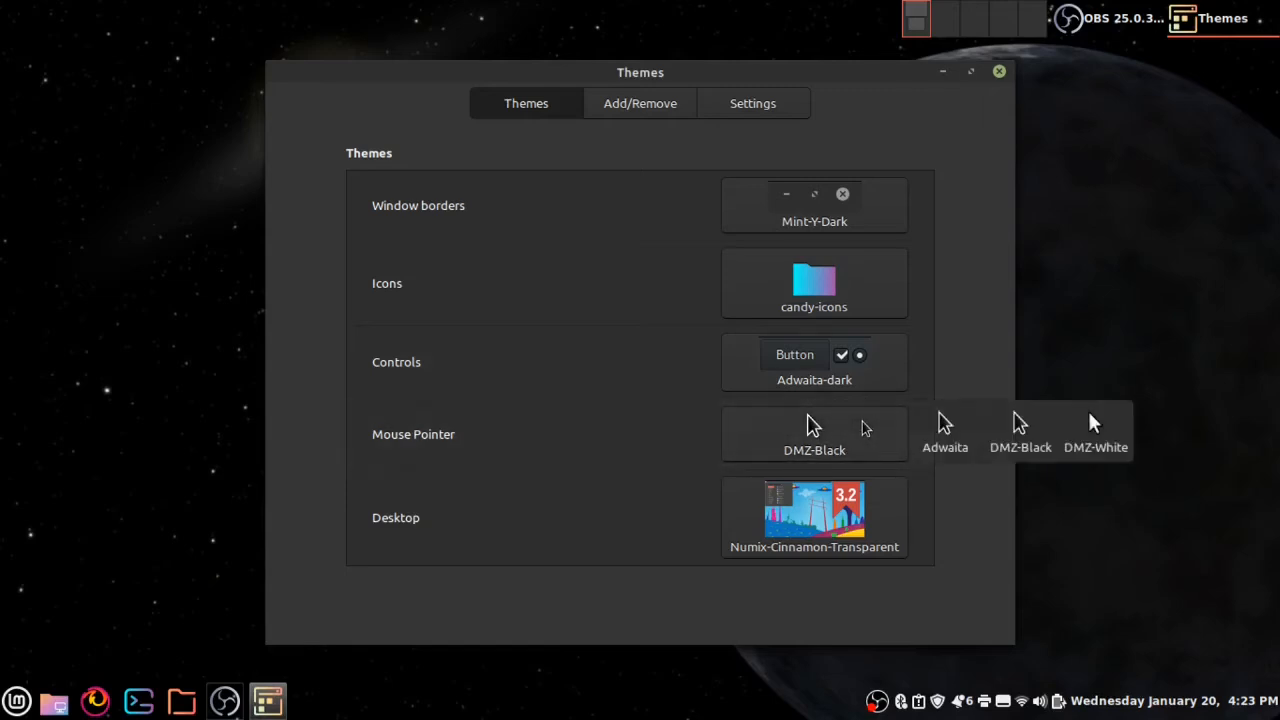
left_click(652, 370)
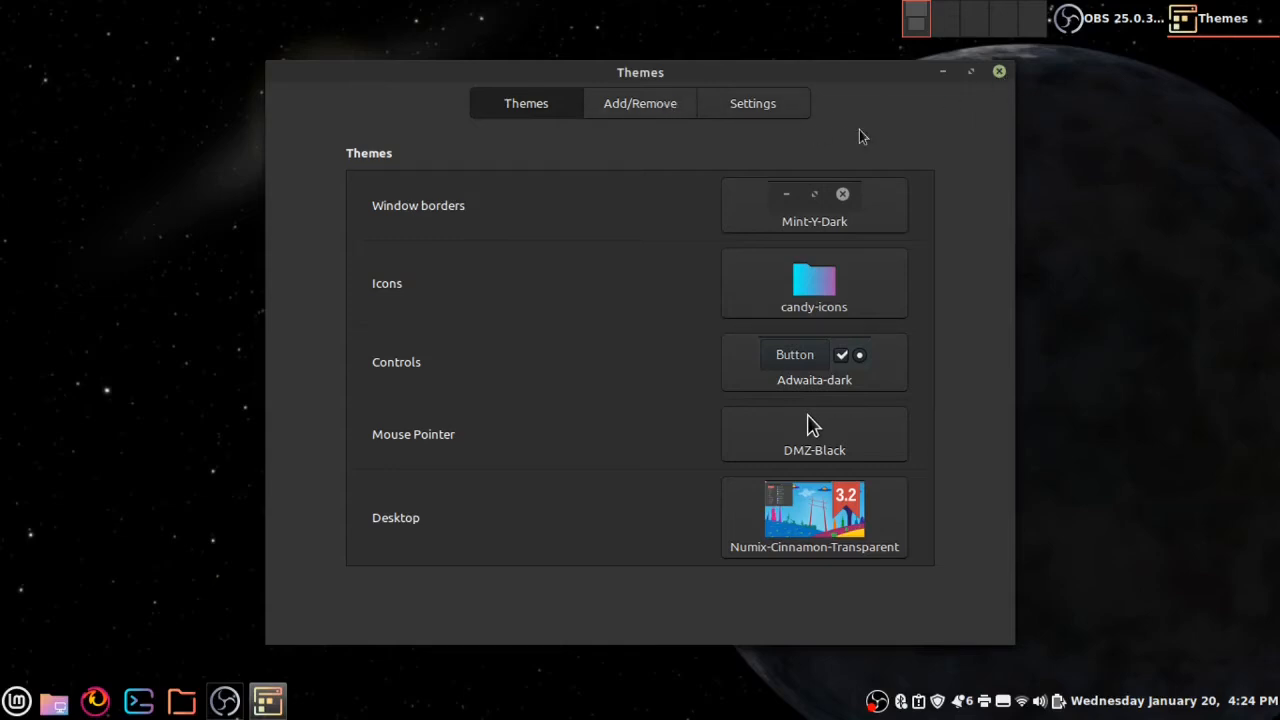
left_click(998, 73)
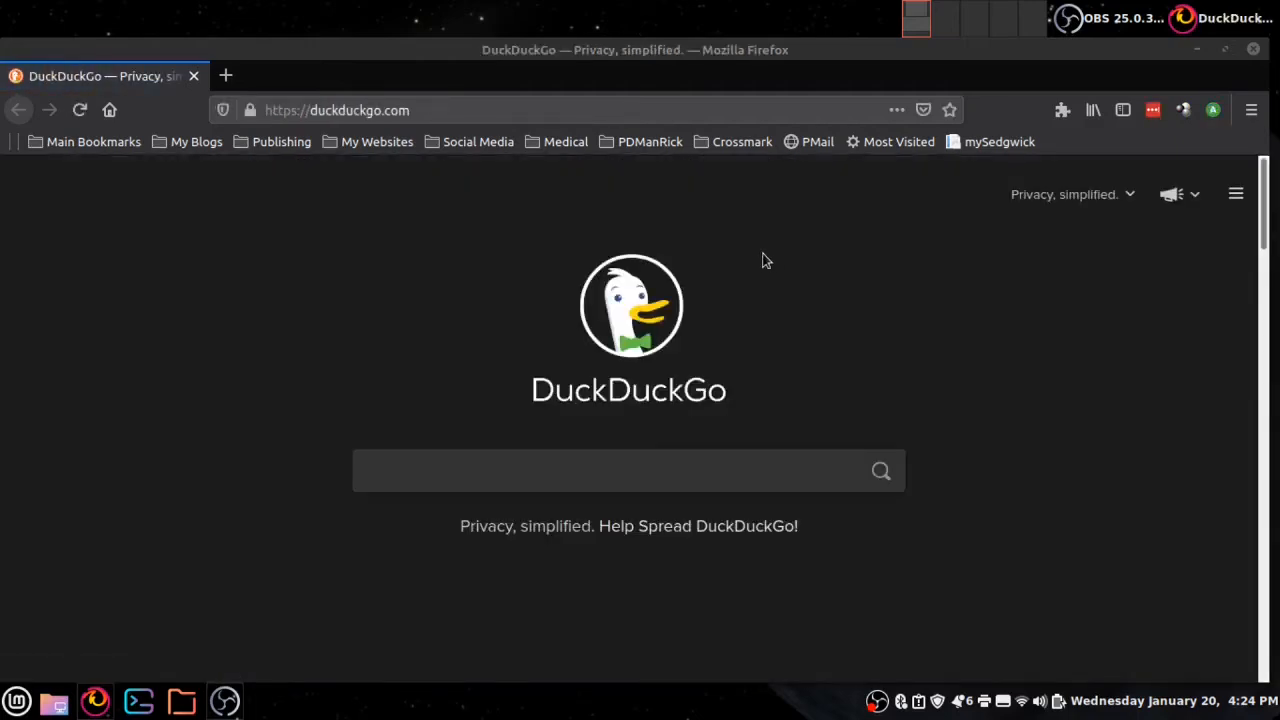
- Search the web for "candy icon theme" from the browser's address field
left_click(480, 115)
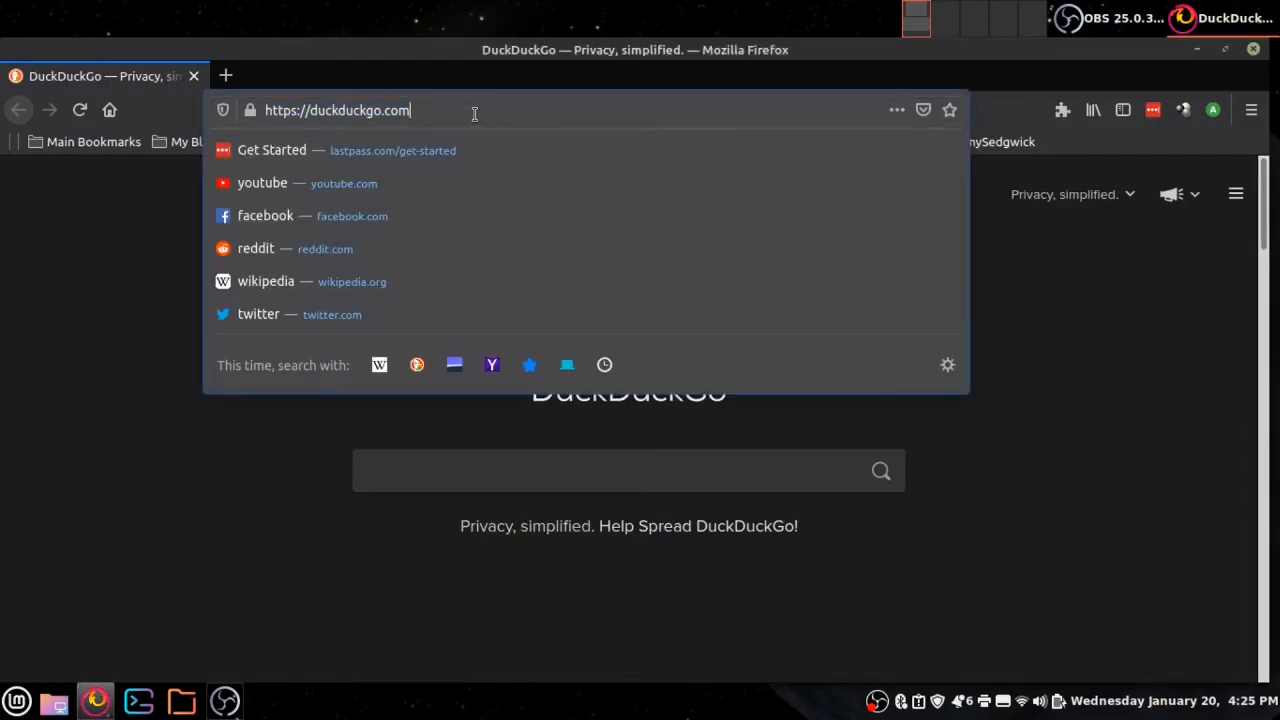
key("ctrl+shift+Left")
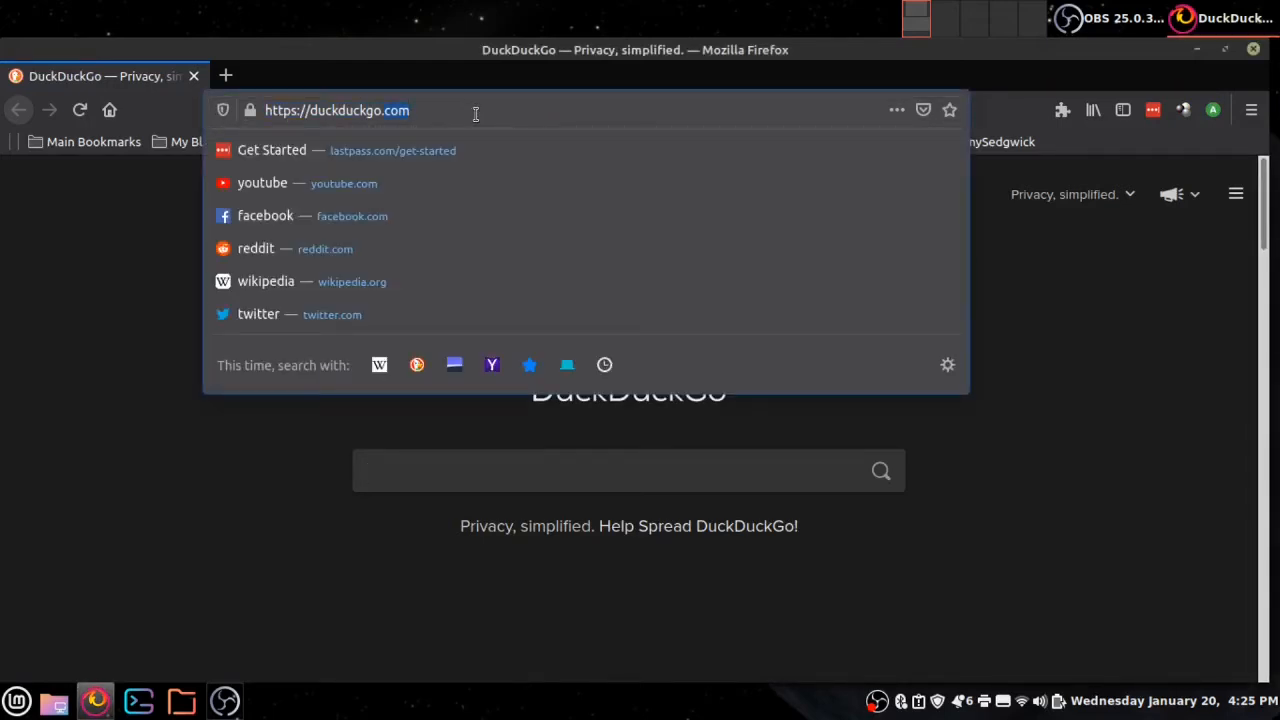
key("shift+Home")
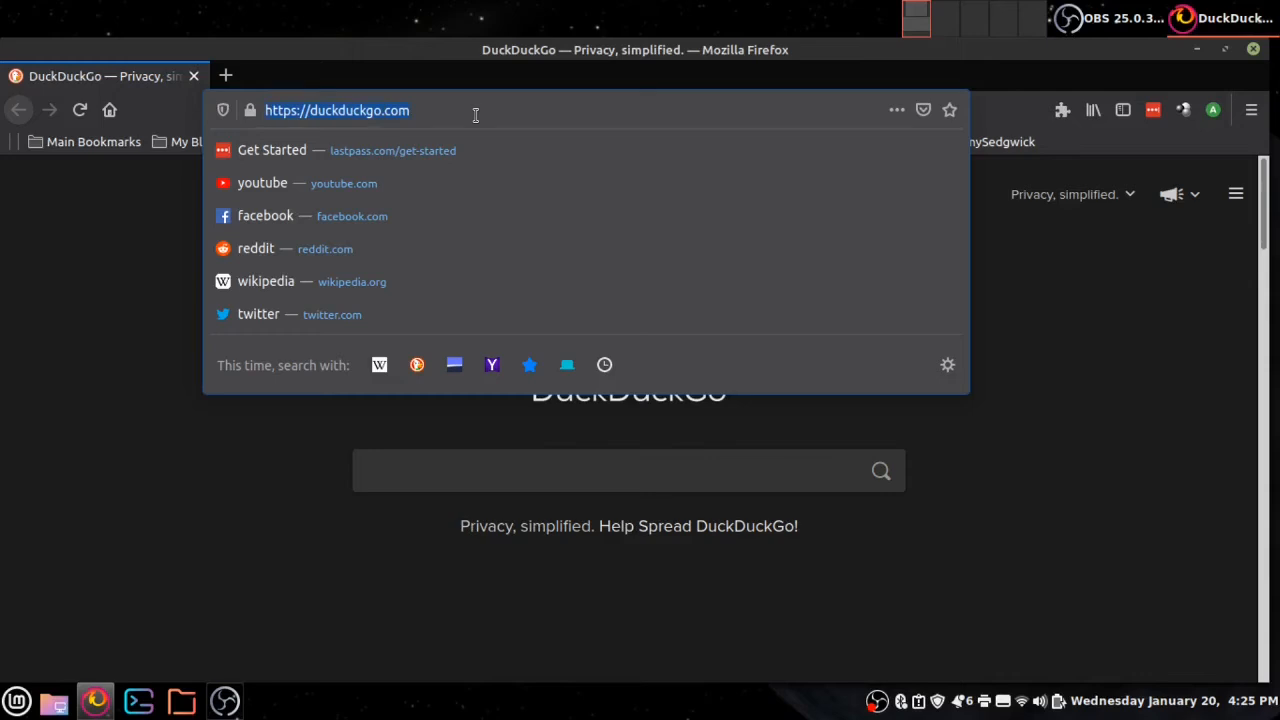
type("can")
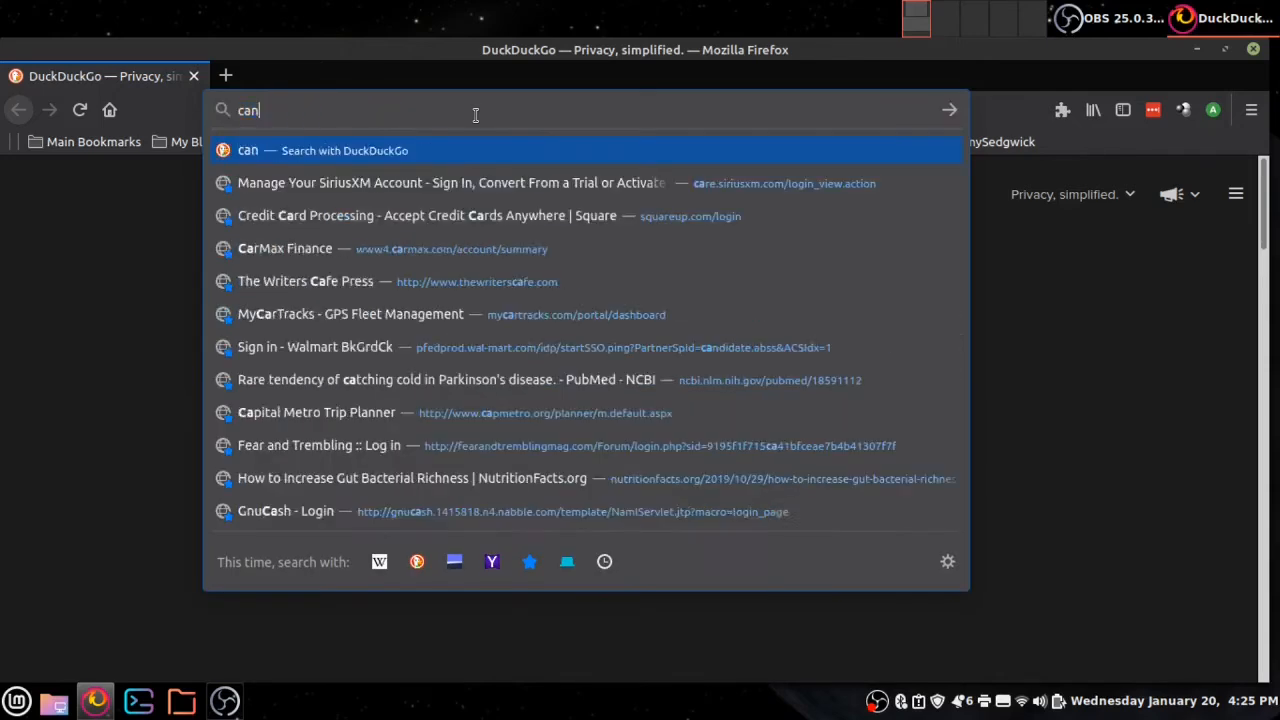
type("dy icon")
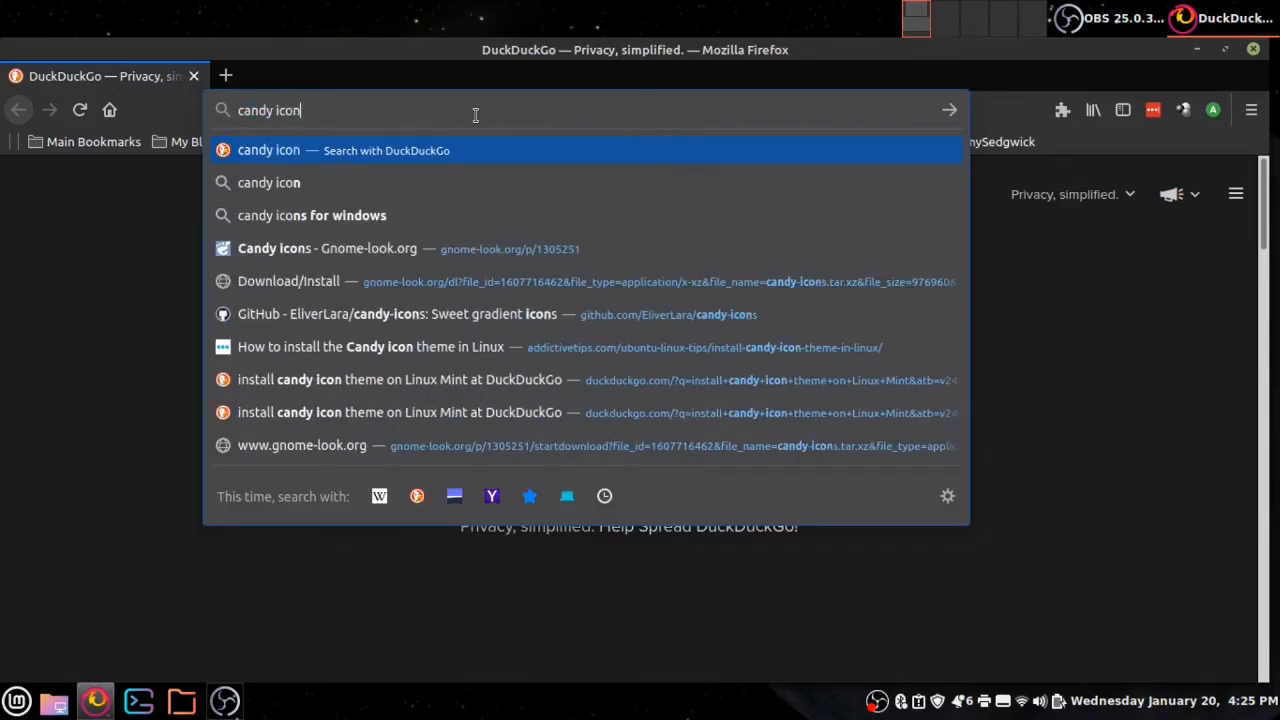
type(" theme")
key("Return")
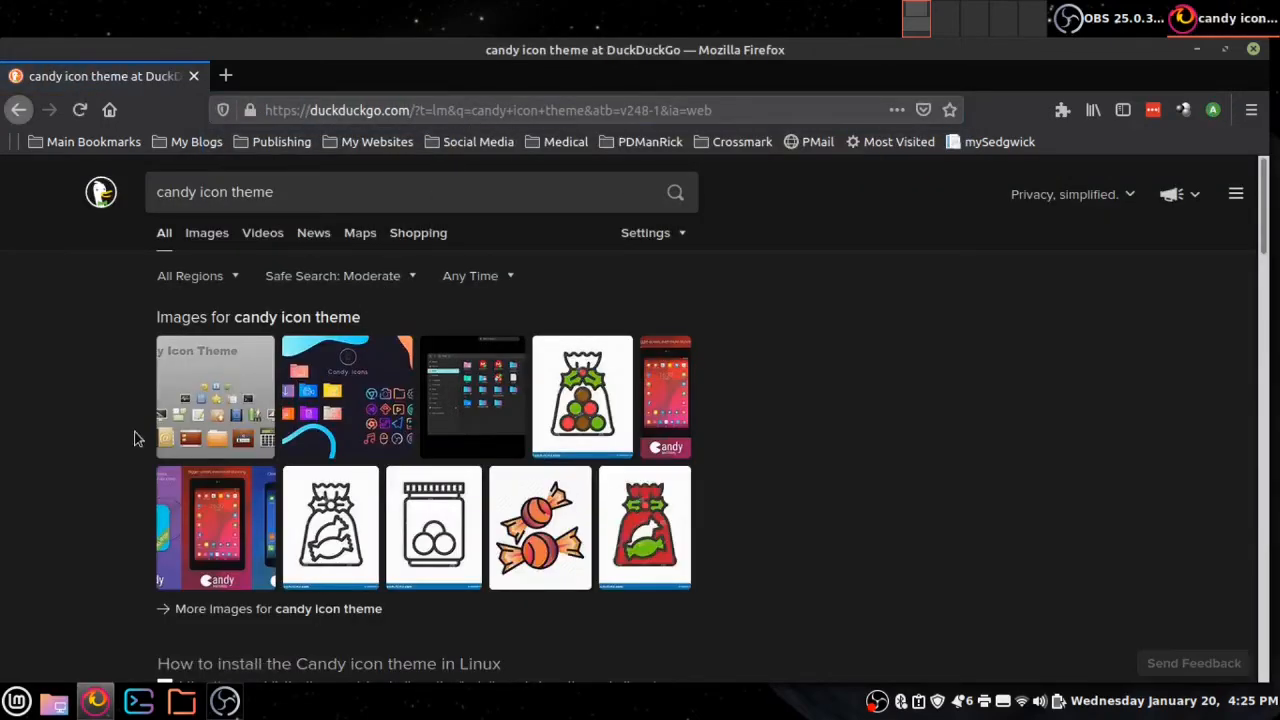
- Open the article "How to install the Candy icon theme in Linux" and follow its link to the Gnome-look.org Candy icons page
scroll(165, 450, "down", 3)
scroll(165, 450, "down", 3)
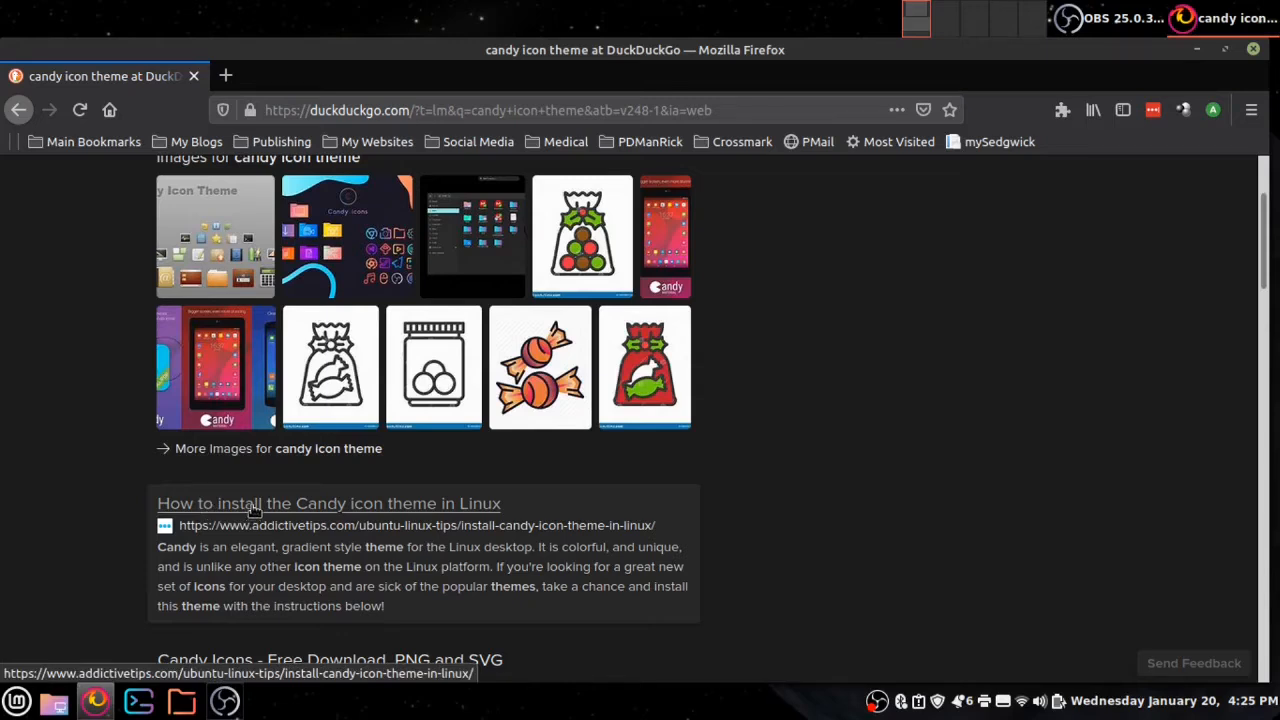
left_click(253, 509)
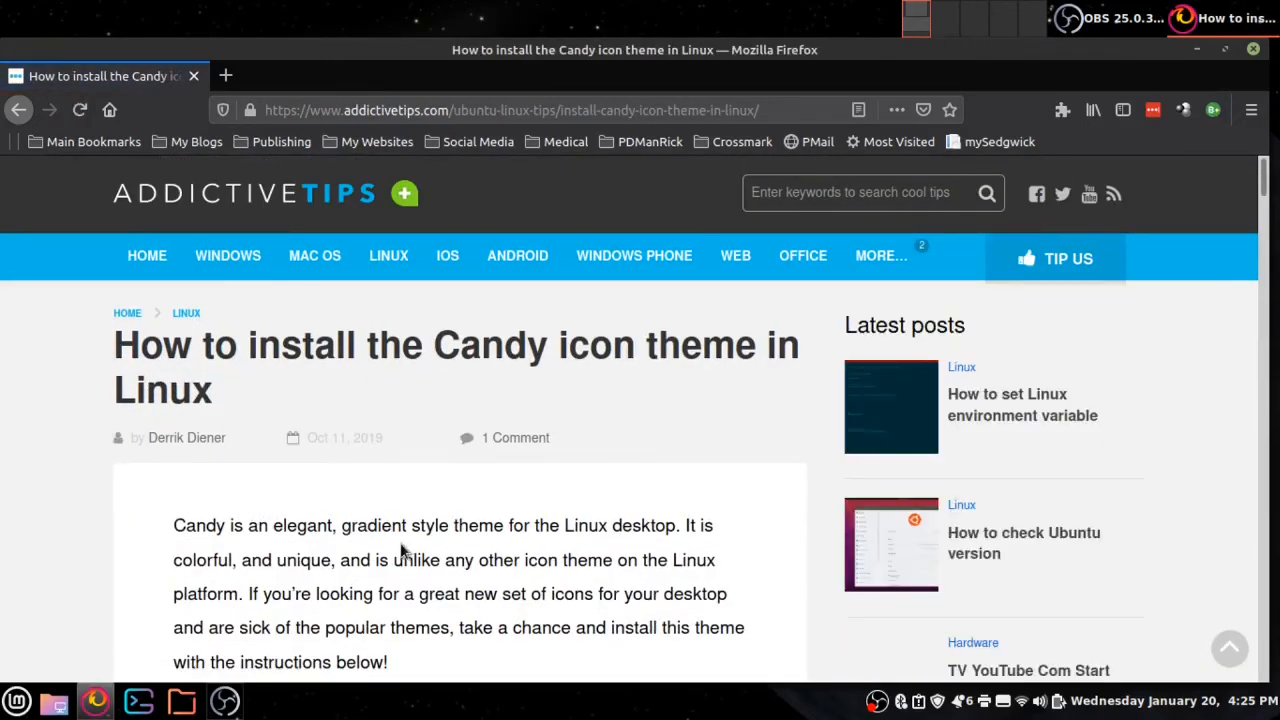
scroll(400, 545, "down", 2)
scroll(400, 545, "down", 10)
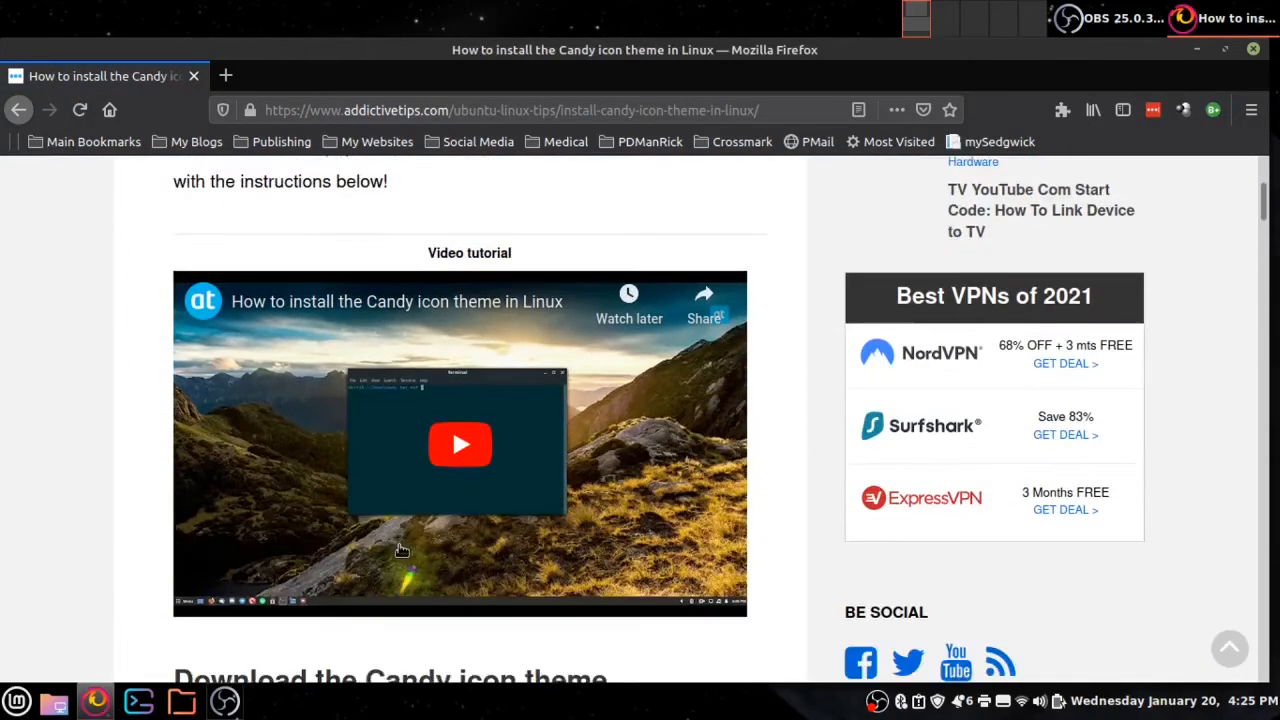
scroll(398, 550, "down", 12)
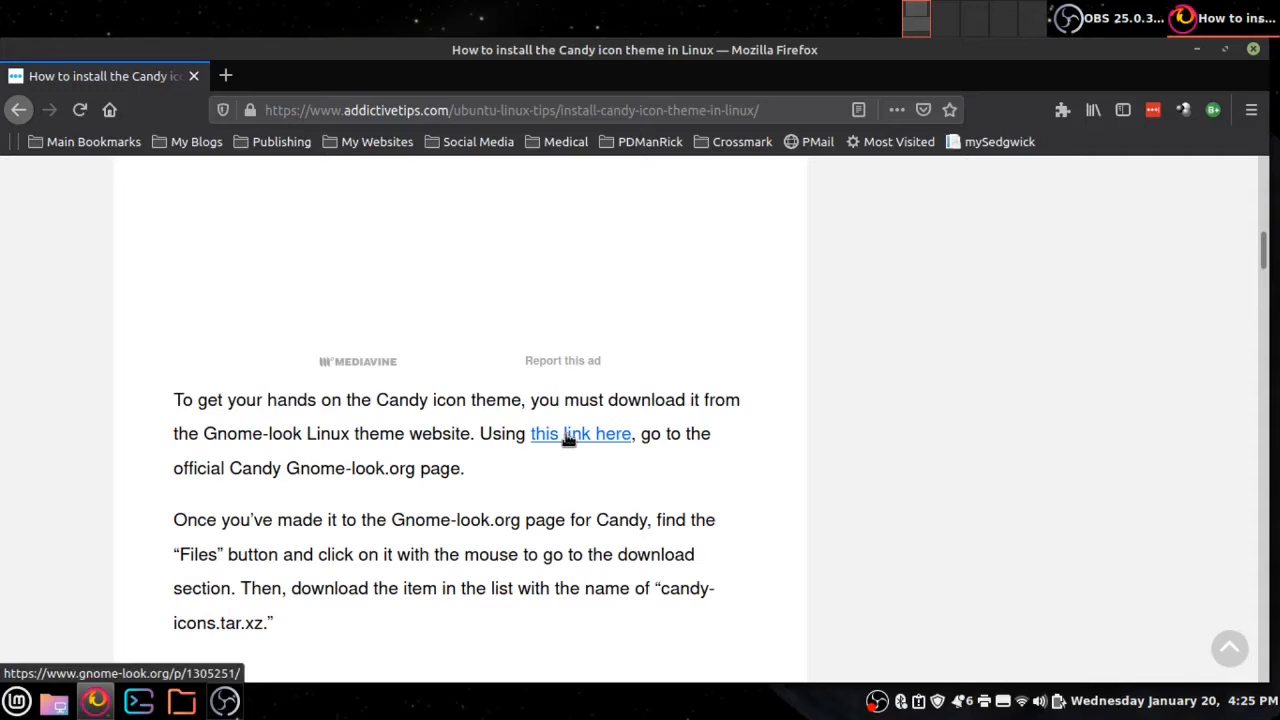
left_click(568, 441)
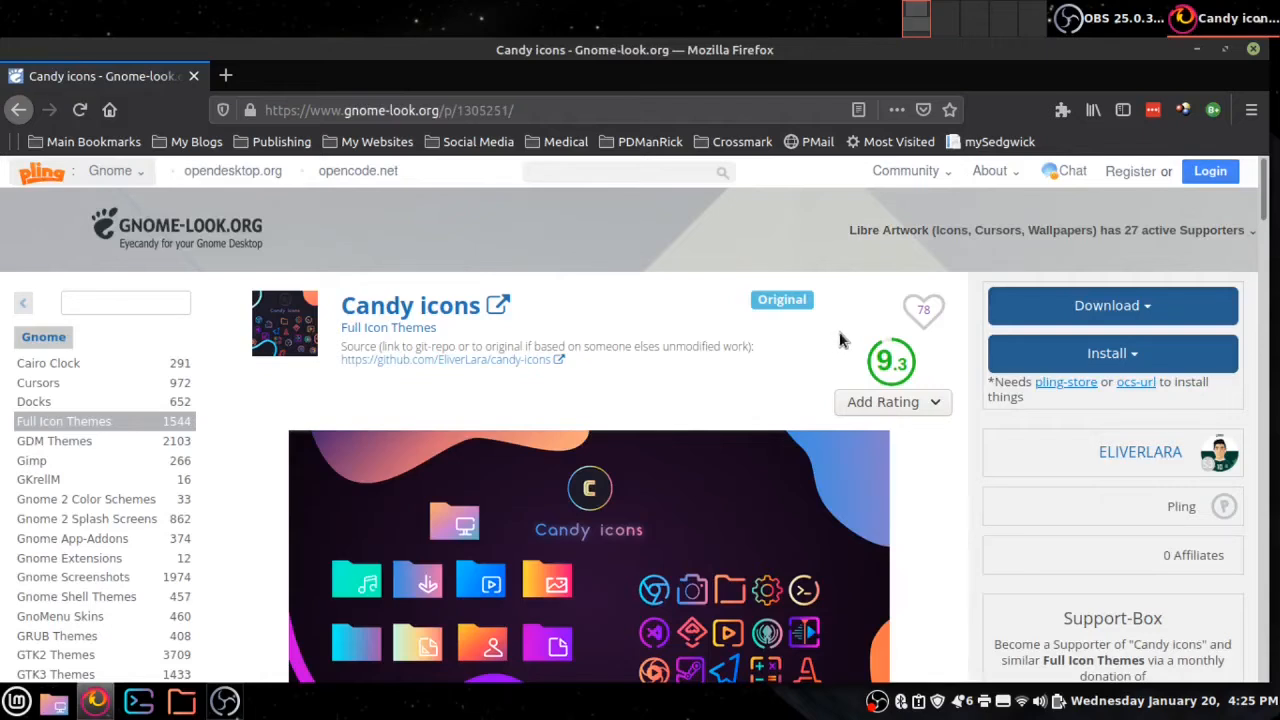
- Request the candy-icons.tar.xz download from the Candy icons page and cancel it without saving the file
left_click(1090, 307)
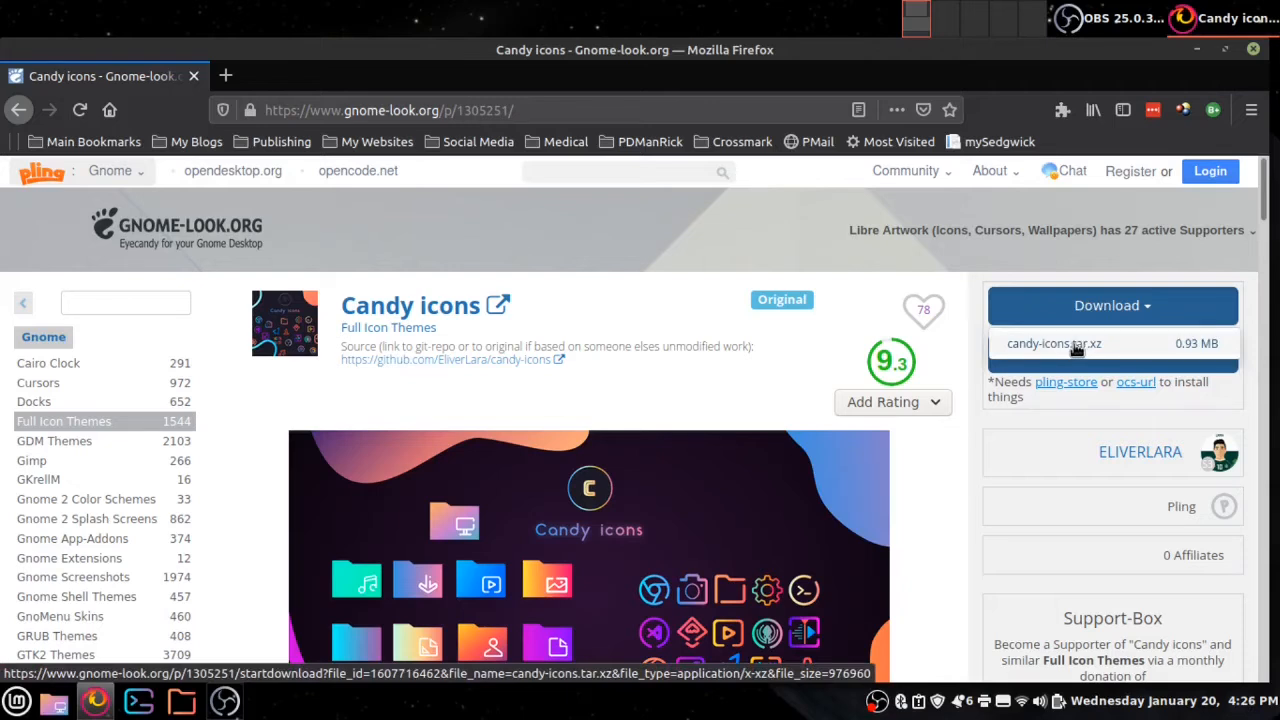
left_click(1076, 346)
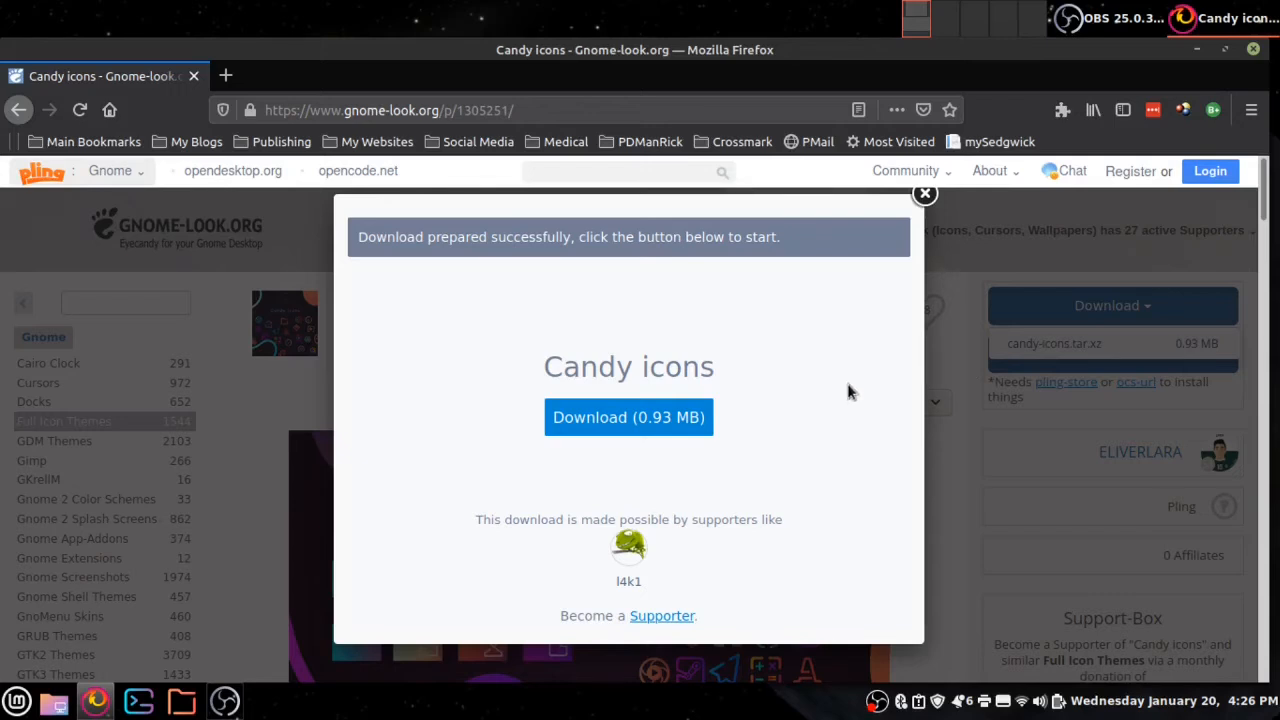
left_click(670, 425)
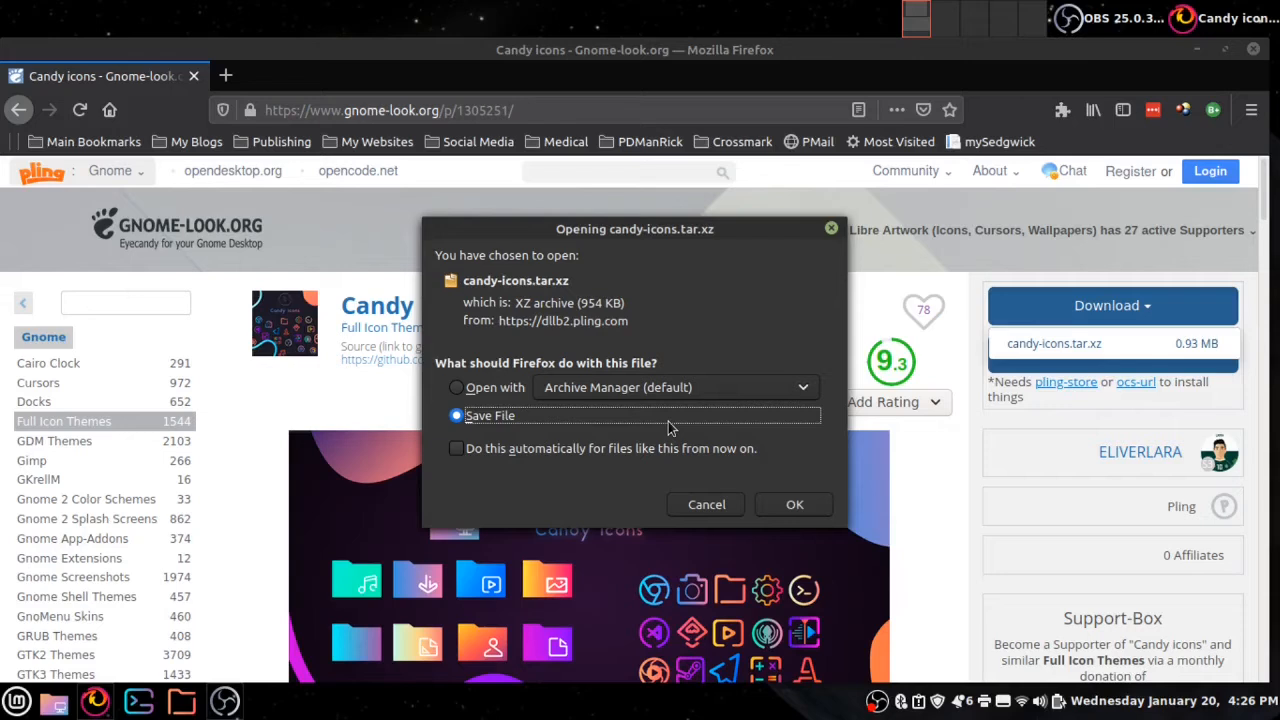
left_click(706, 505)
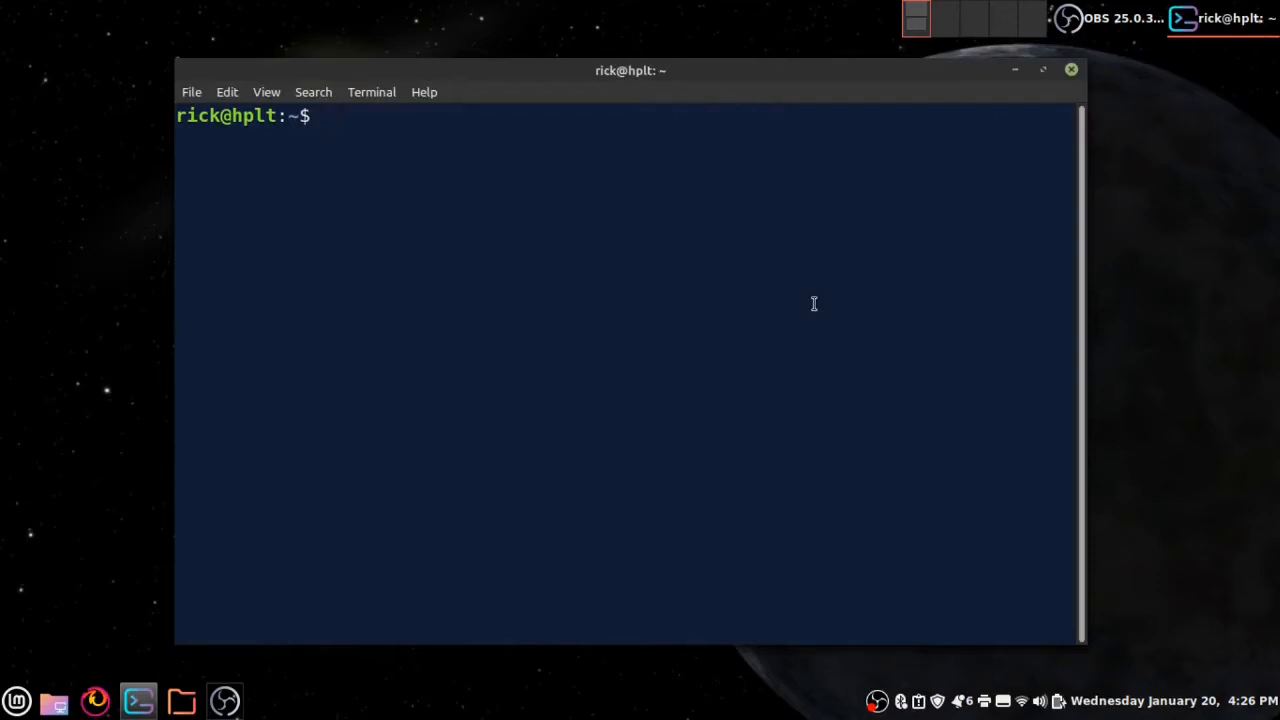
- Open the script ./bin/InstallNewPkgsDeb.sh in nano from the terminal
type("nano ")
type("in")
key("BackSpace")
key("BackSpace")
type("/")
key("BackSpace")
type("./b")
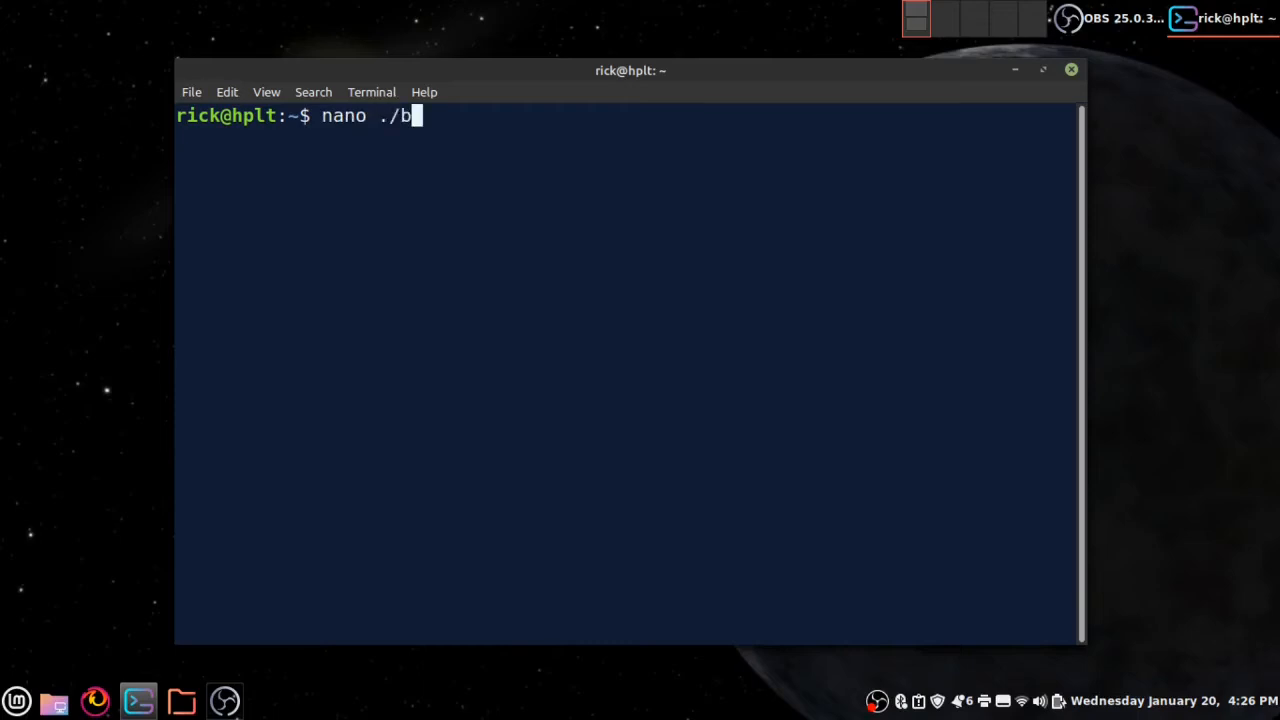
key("Tab")
type("In")
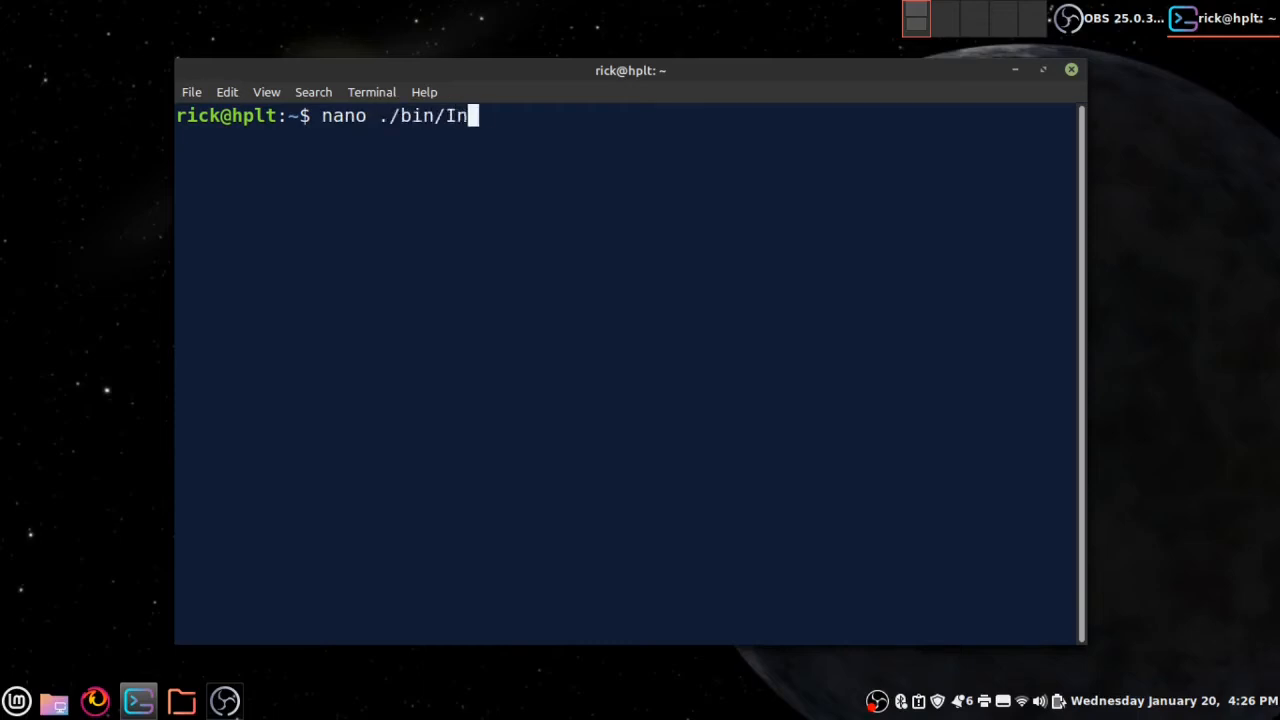
type("stallNewP")
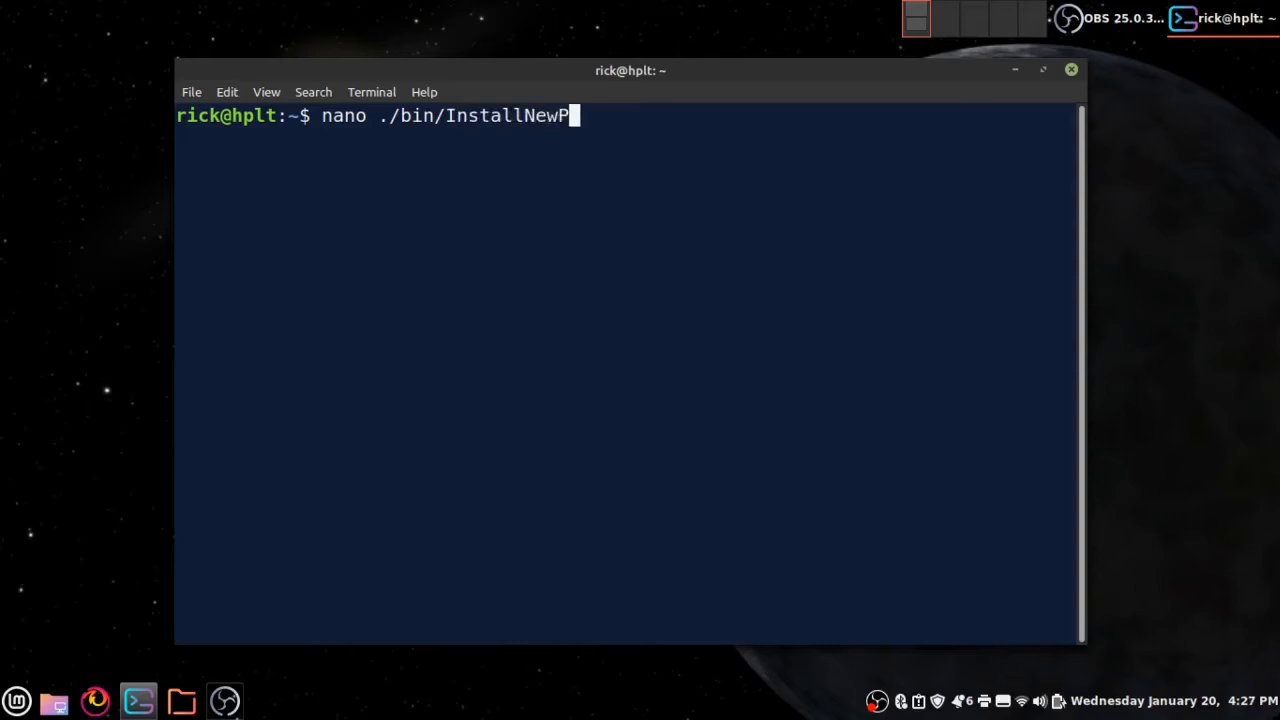
type("kgsD")
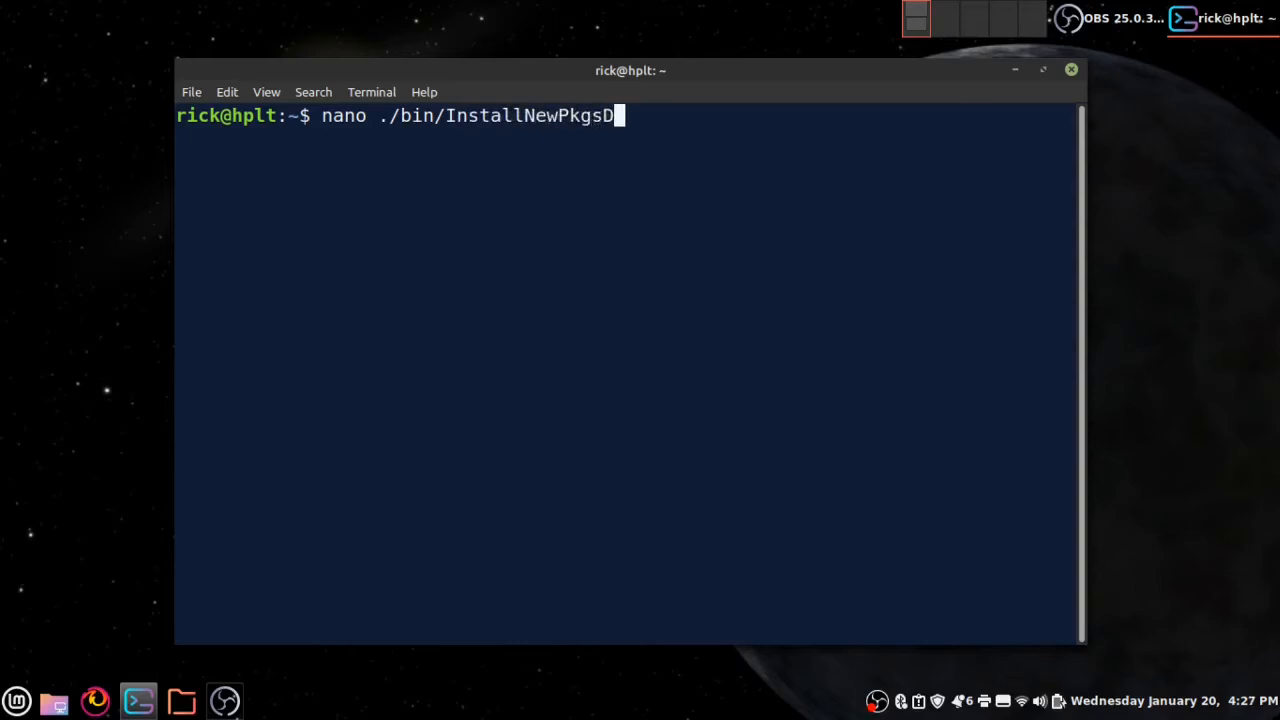
type("eb.sh")
key("Return")
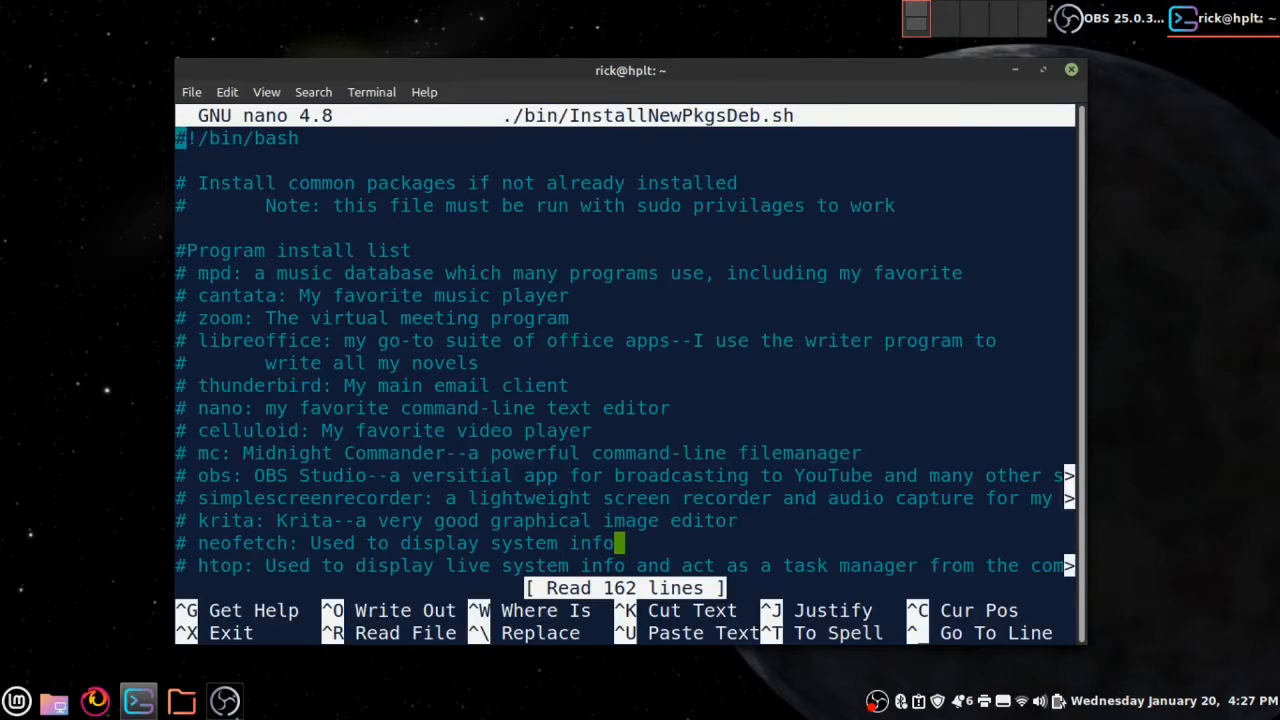
- Examine the script's section that installs the candy icon set, down to the end of its inner if block
key("Page_Down")
key("Page_Down")
key("Page_Down")
key("Page_Down")
key("Page_Down")
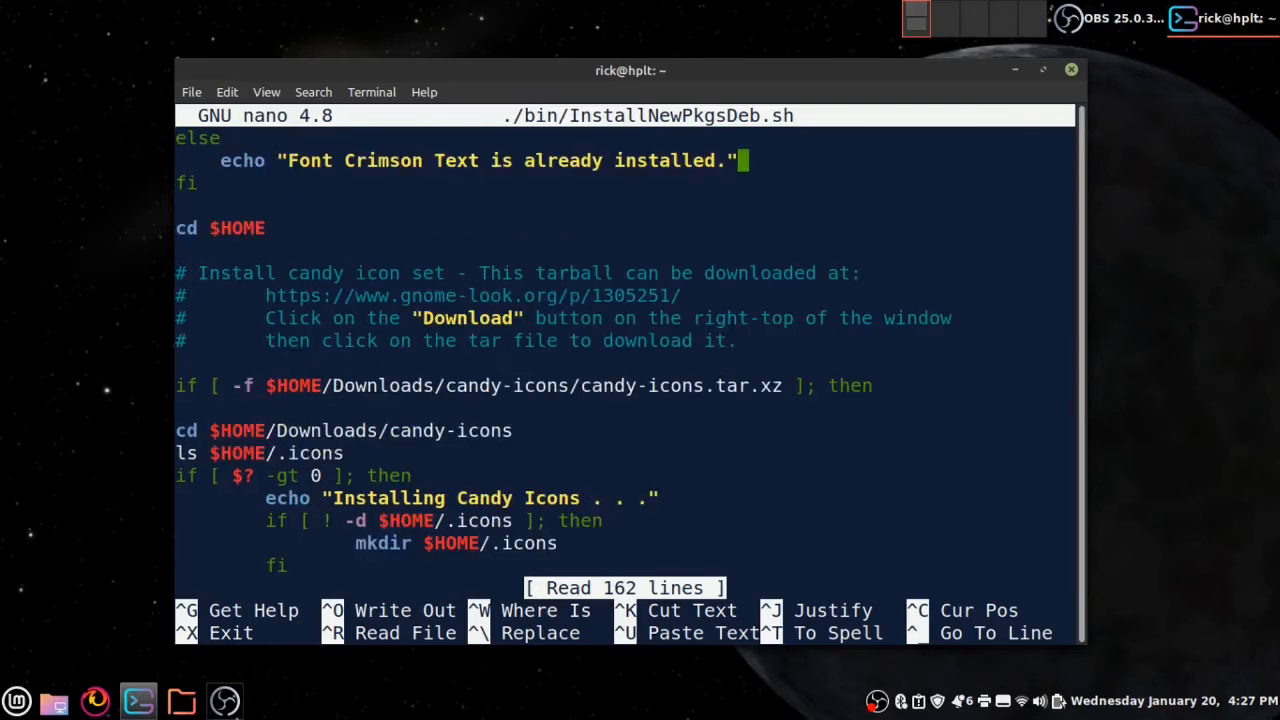
key("Down")
key("Down")
key("Down")
key("Down")
key("Down")
key("Down")
key("Down")
key("Down")
key("Down")
key("Down")
key("Down")
key("Down")
key("Down")
key("Down")
key("Down")
key("Down")
key("Down")
key("Down")
key("Down")
key("Down")
key("Down")
key("Down")
key("Down")
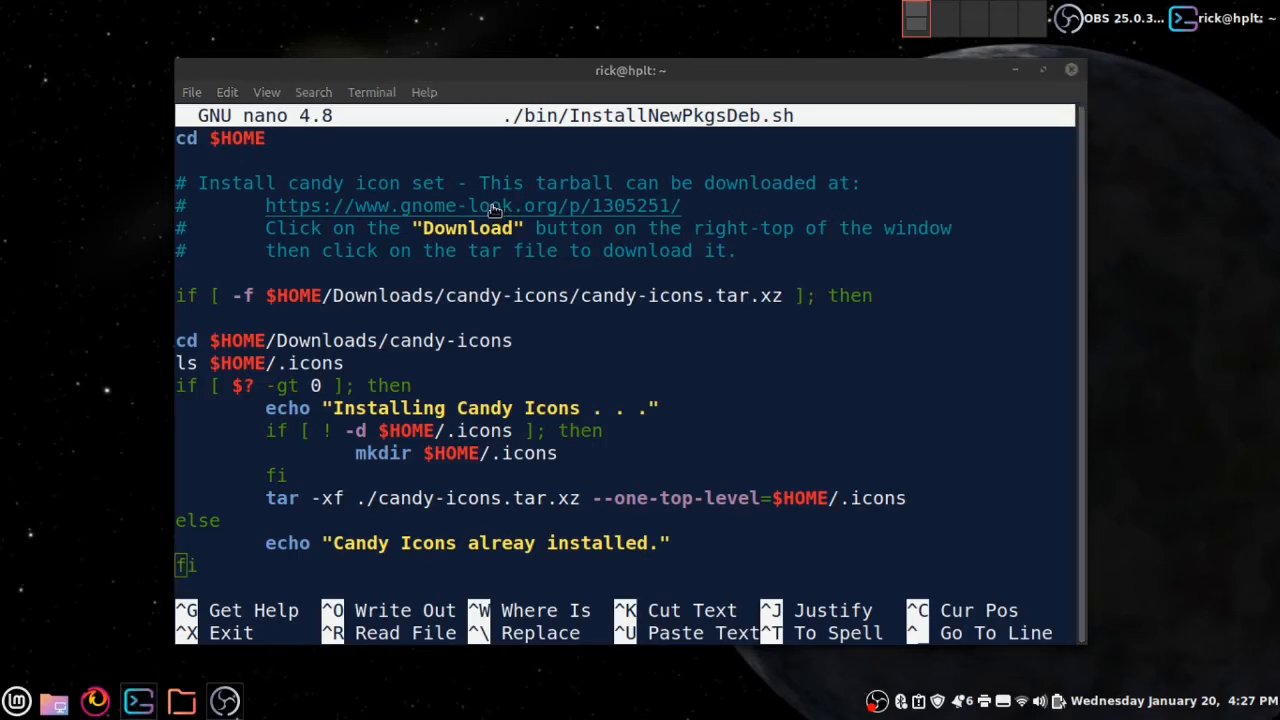
- Check the script's Gnome-look.org download link in the browser and examine the rest of the candy icon install code
left_click(493, 210, "ctrl")
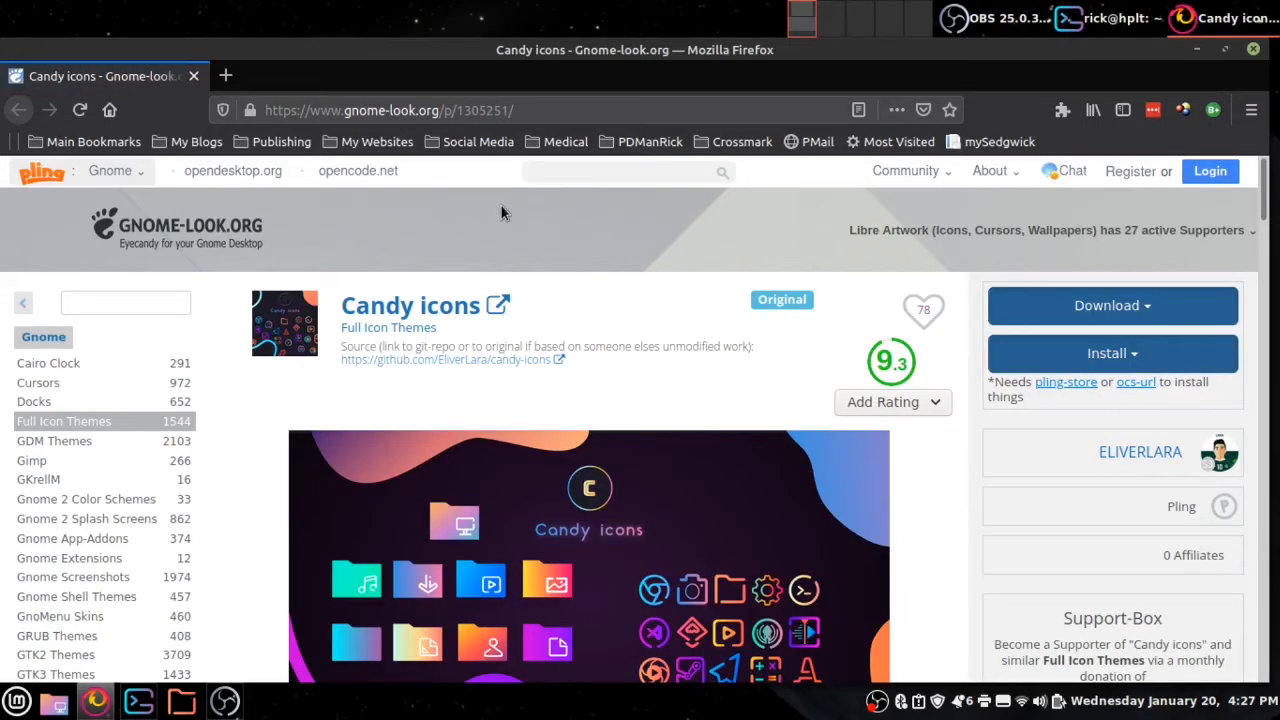
key("ctrl+w")
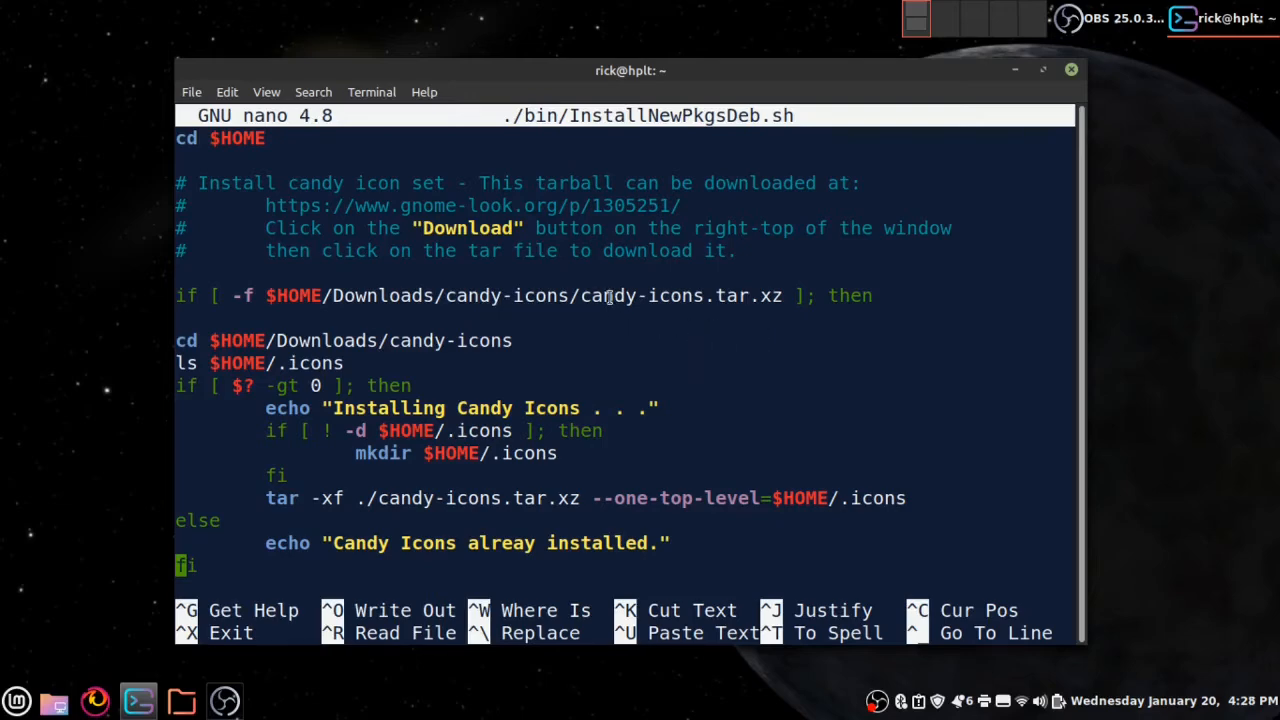
scroll(595, 278, "down", 1)
scroll(595, 278, "down", 1)
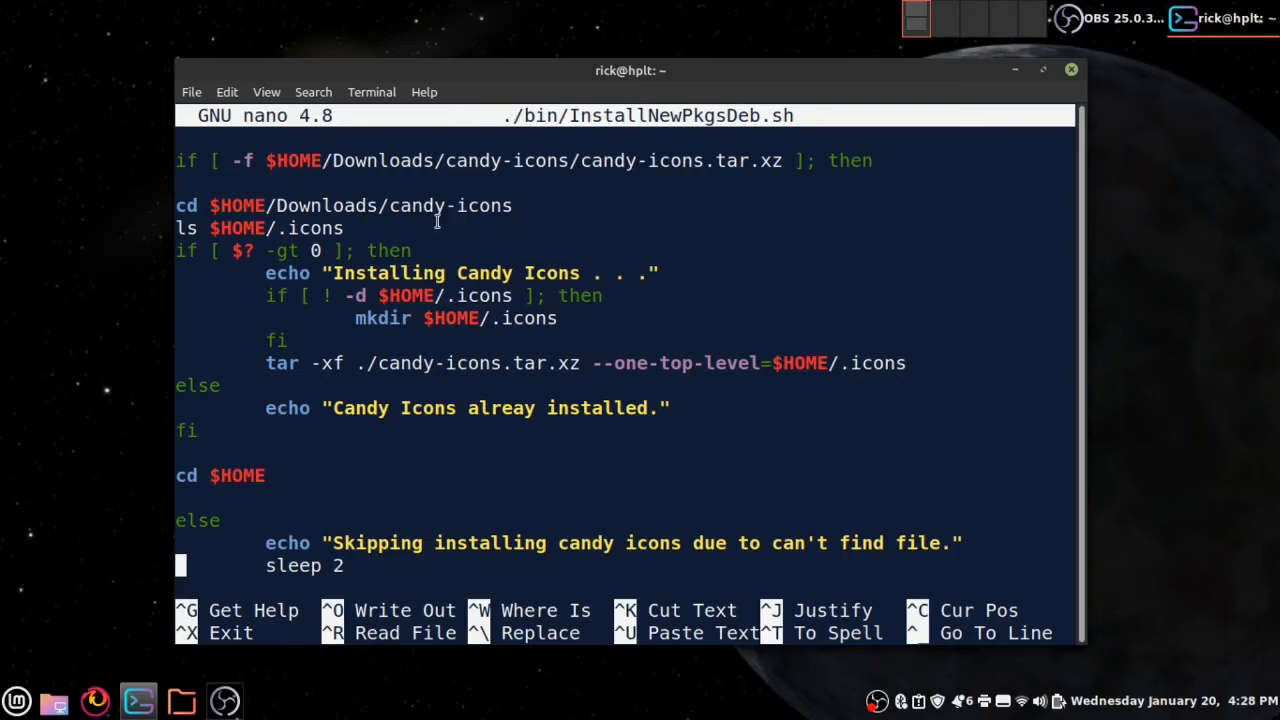
scroll(437, 221, "down", 1)
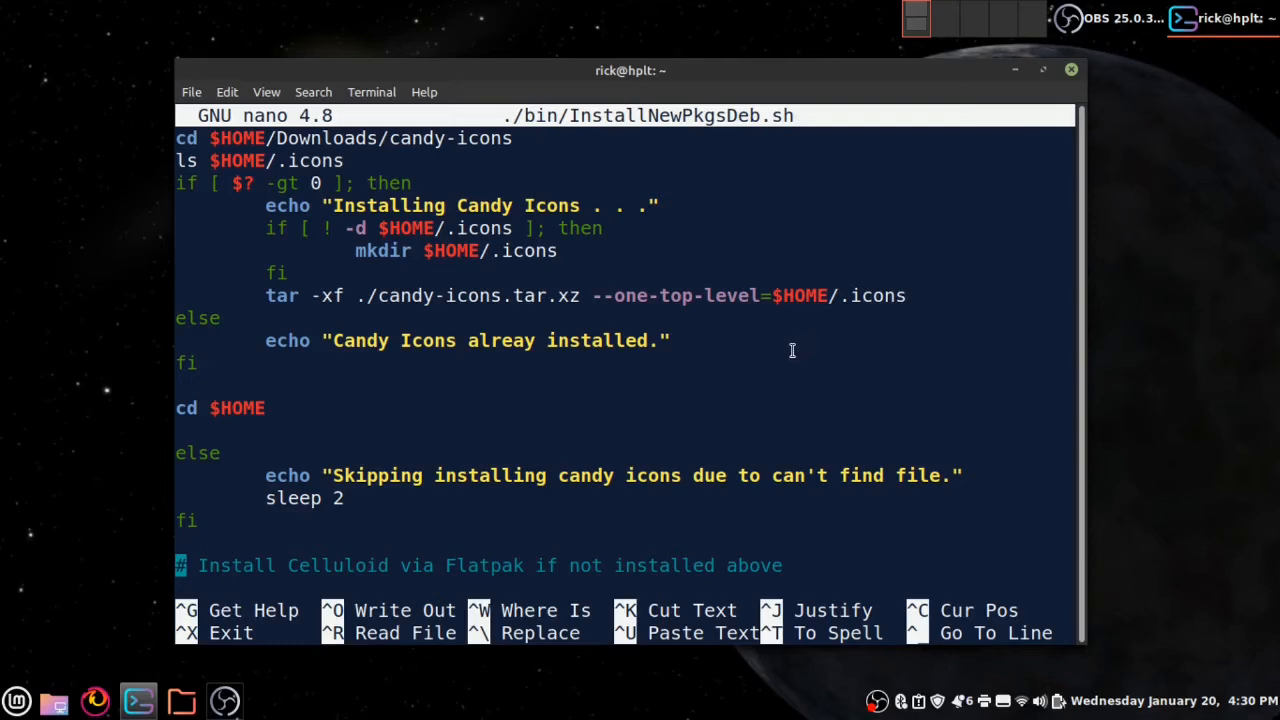
- Search the installed applications for "theme", open the Themes settings, and view the available icon themes without changing the selection
left_click(20, 700)
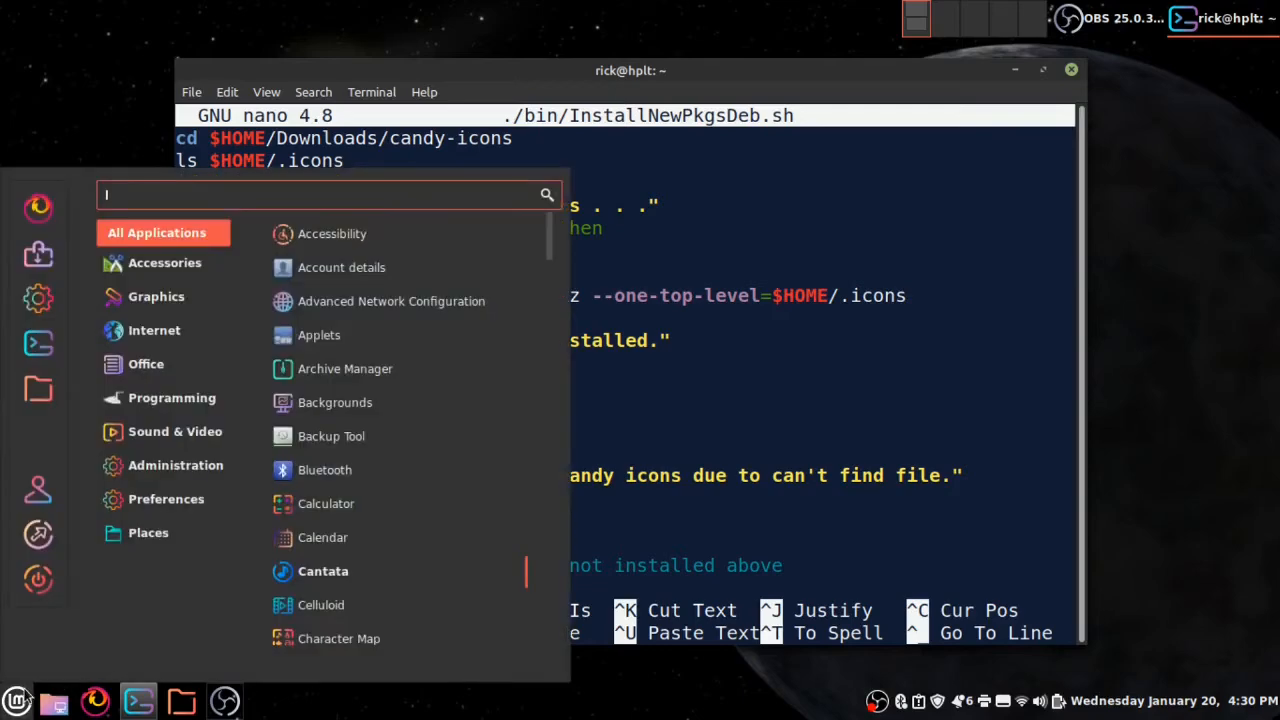
type("theme")
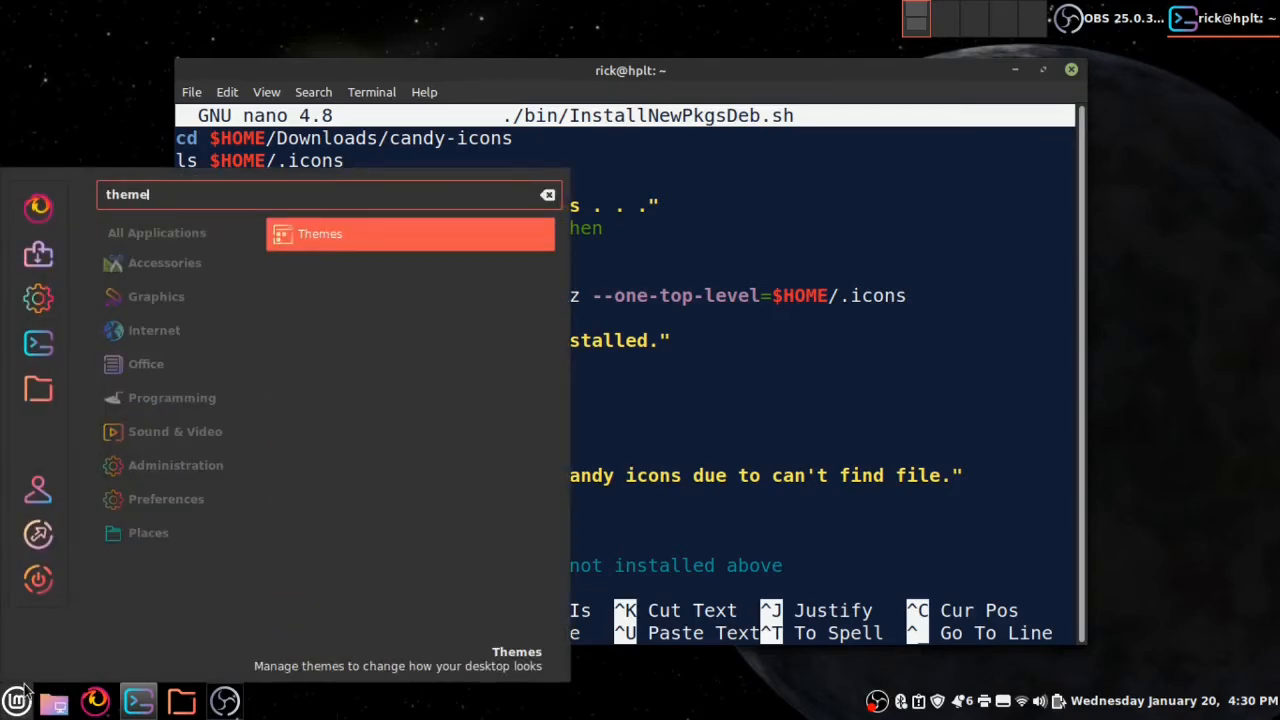
key("Return")
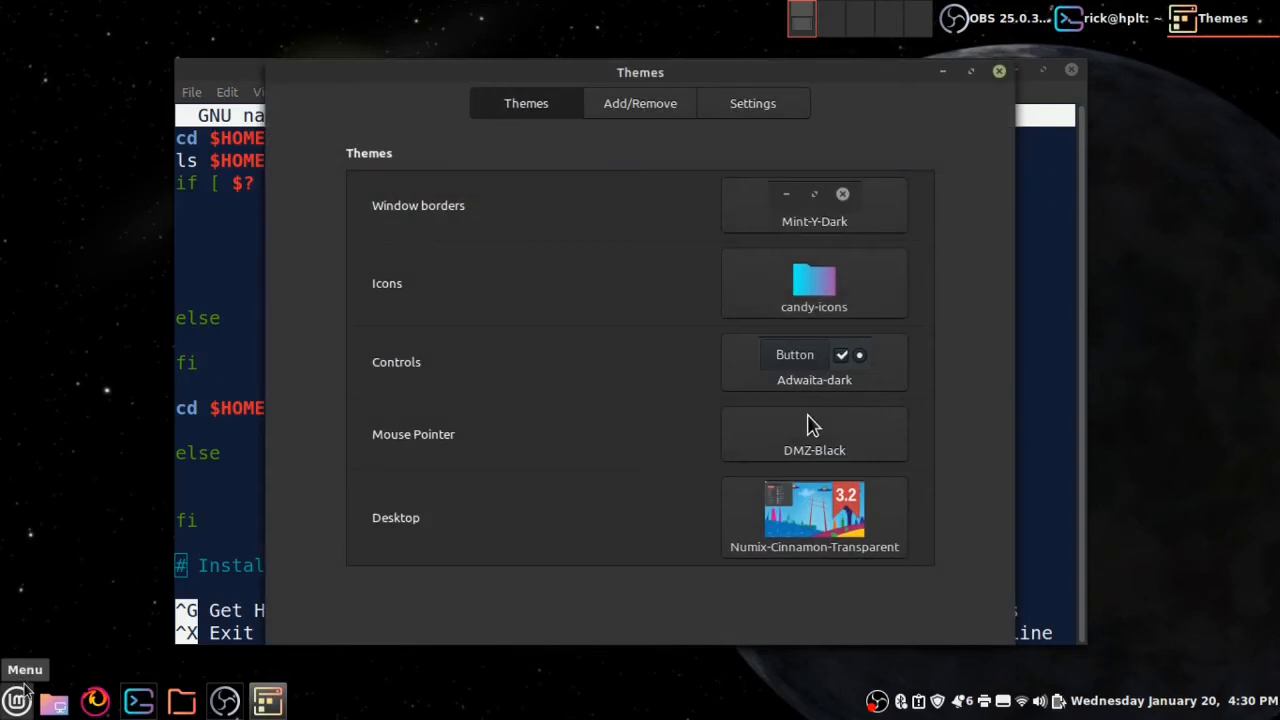
left_click(790, 278)
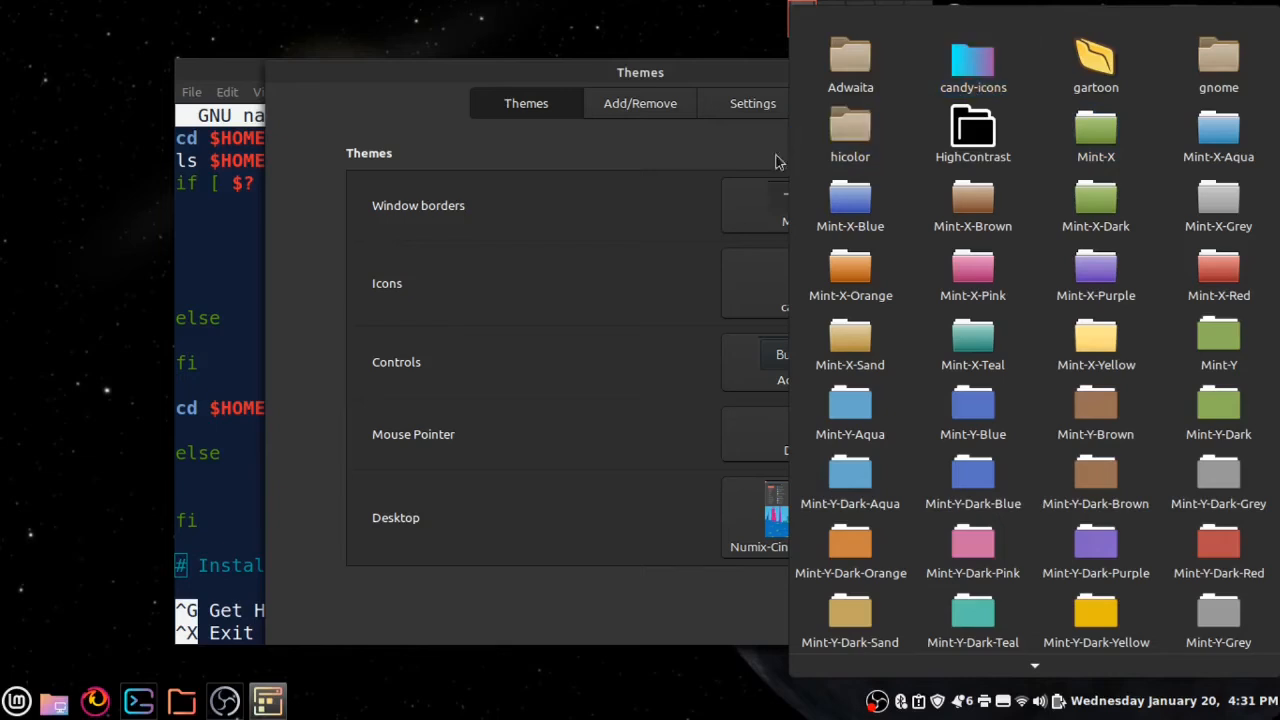
left_click(658, 193)
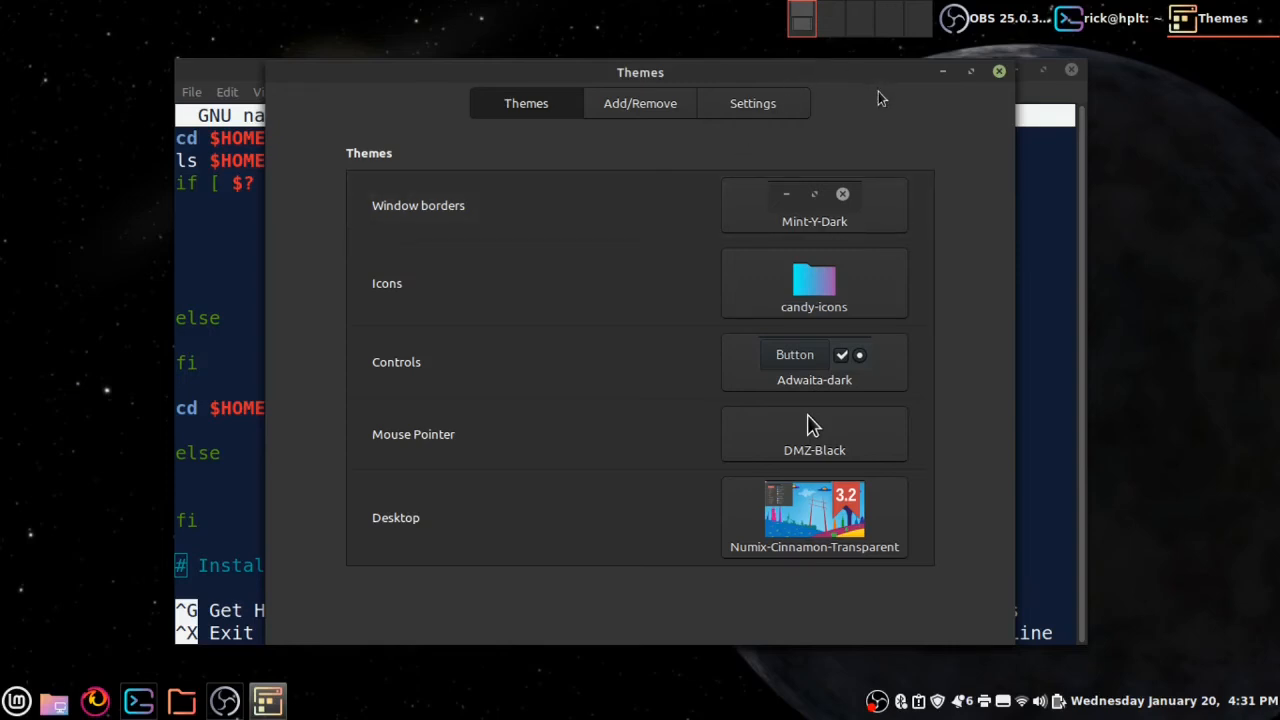
- Close the Themes settings, exit nano, and close the terminal window
left_click(999, 70)
key("ctrl+x")
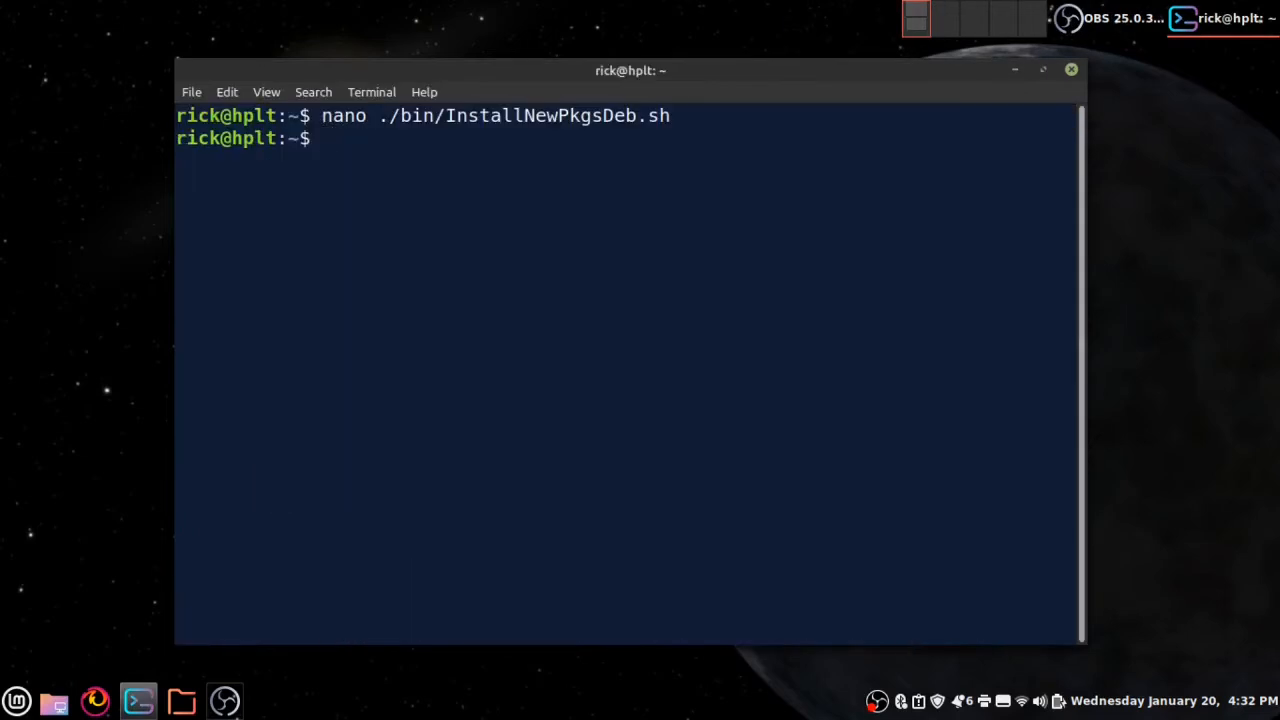
left_click(1071, 69)
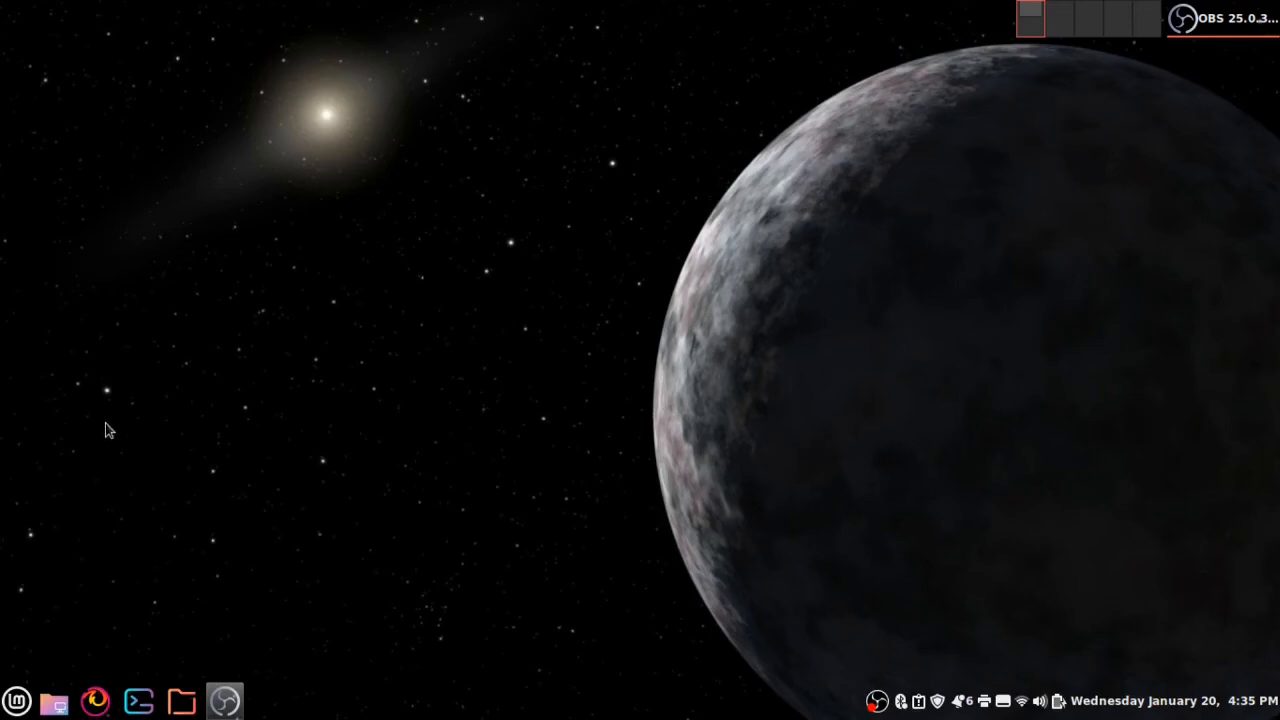
- Open the configuration settings of the panel's Menu applet
left_click(15, 700)
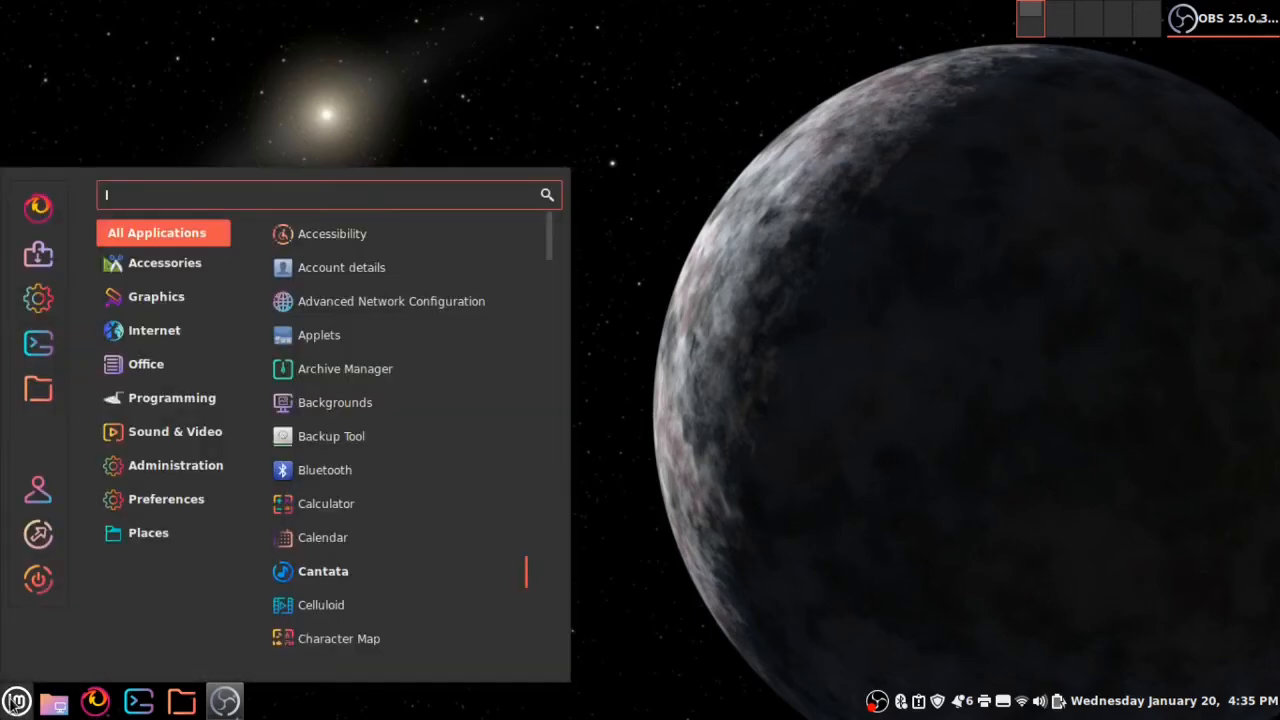
right_click(15, 700)
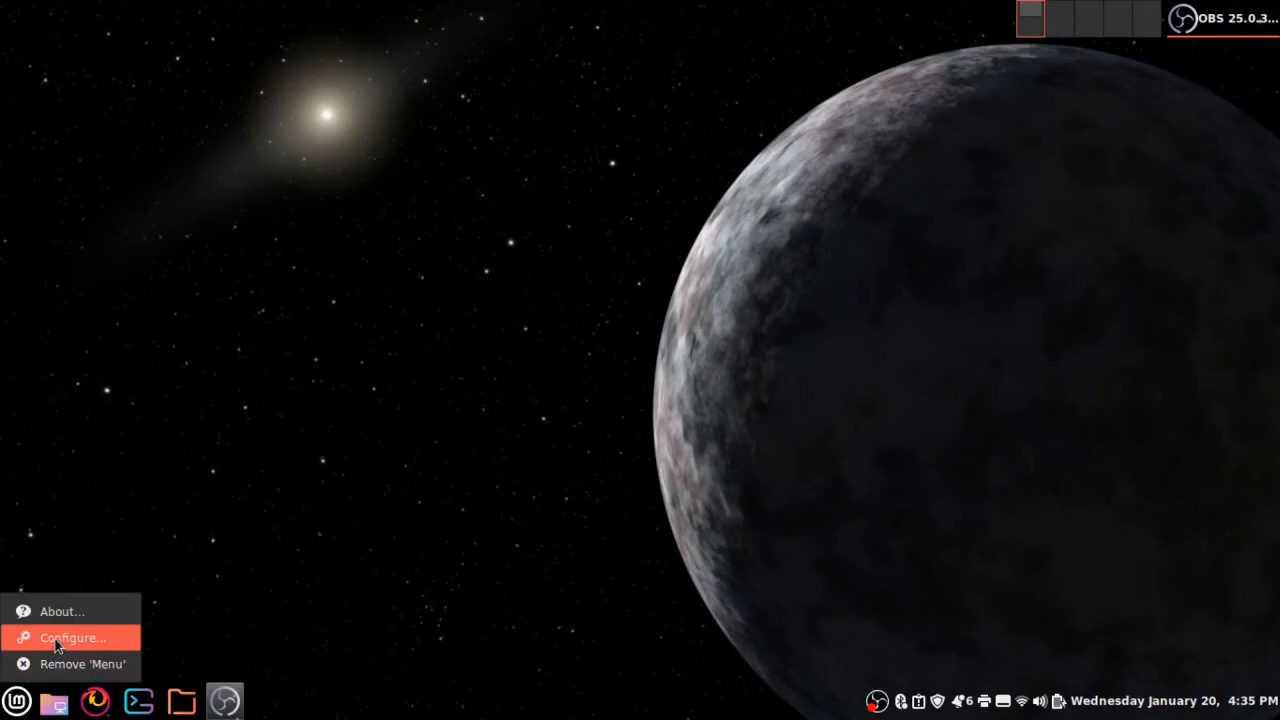
left_click(57, 645)
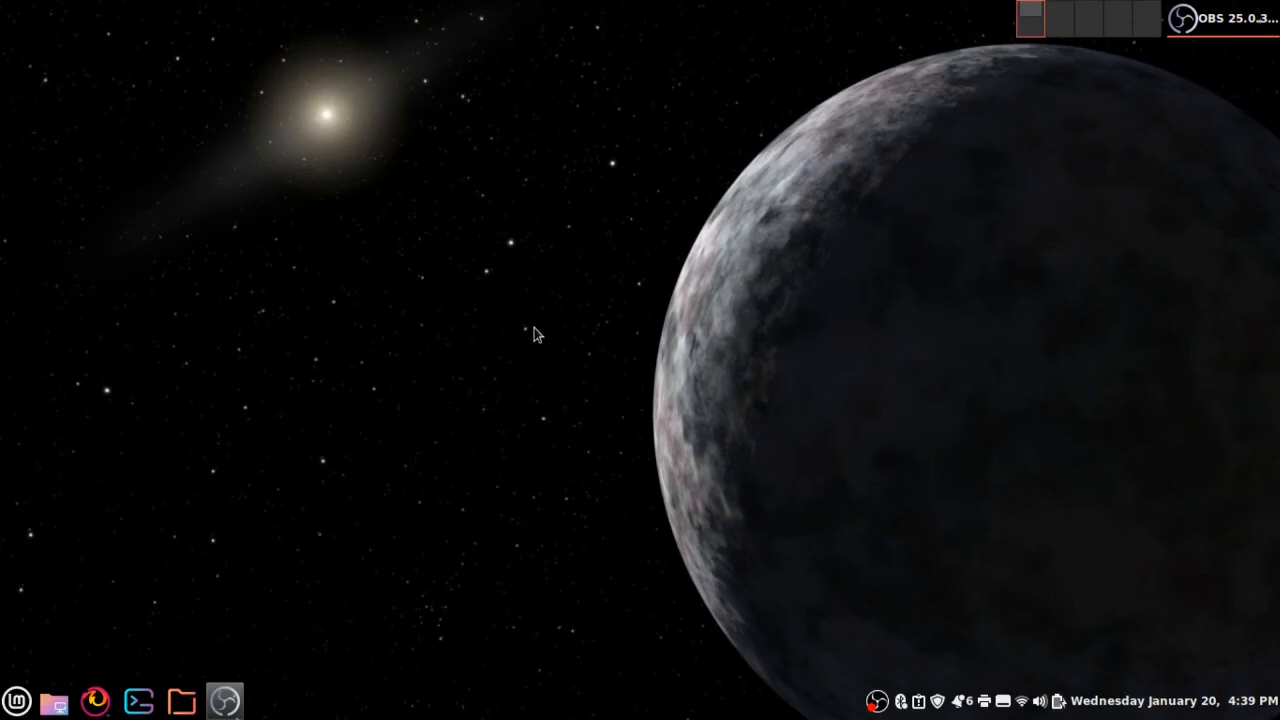
- Add a desktop launcher for VLC media player from the Sound & Video applications
left_click(30, 705)
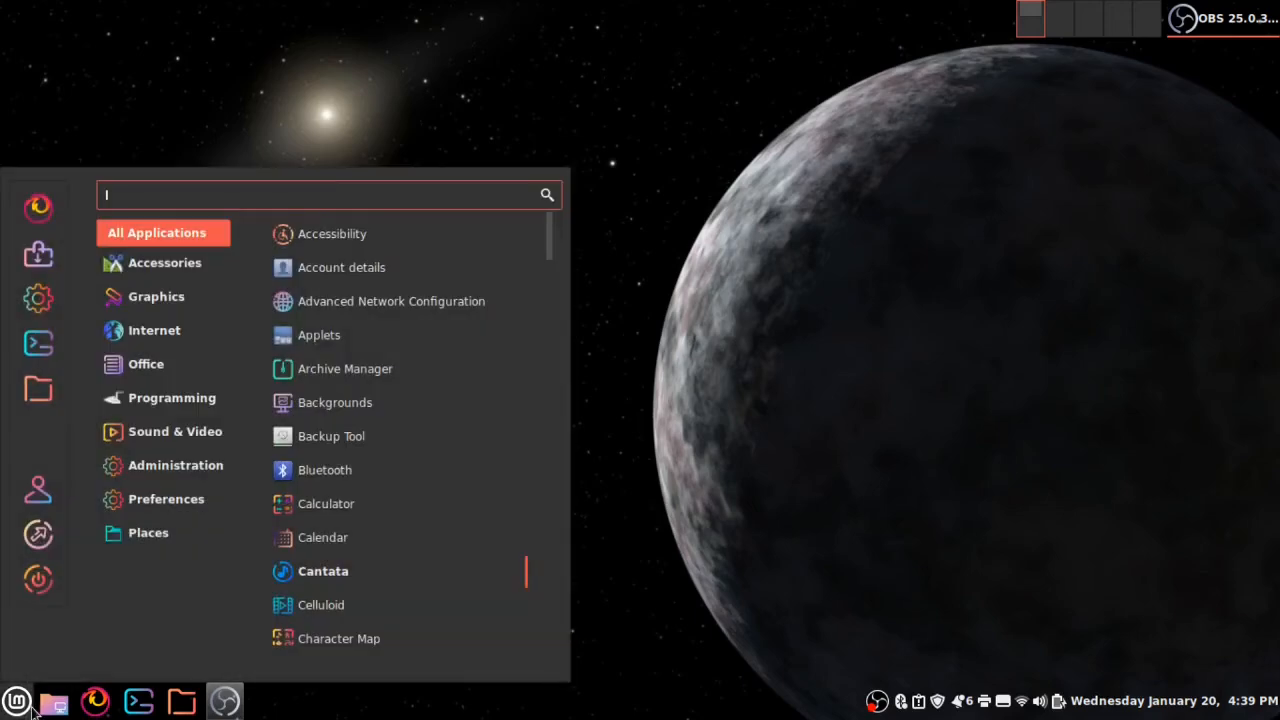
mouse_move(170, 431)
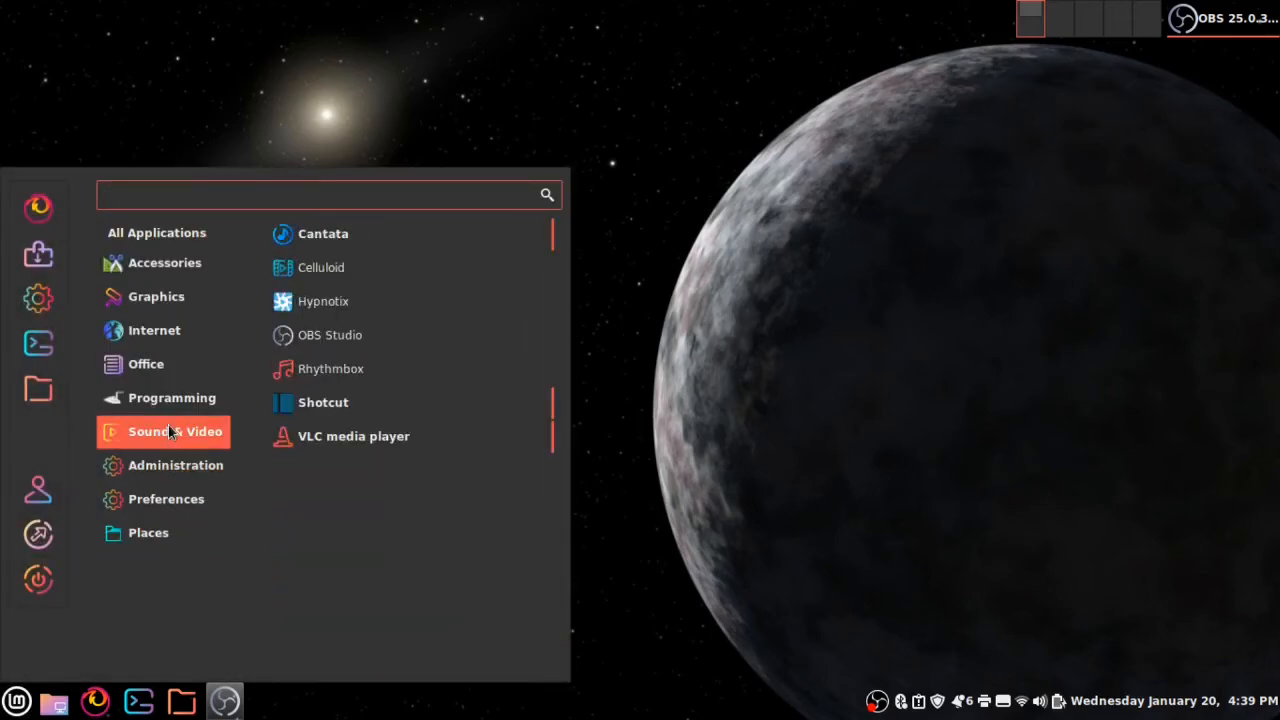
right_click(324, 440)
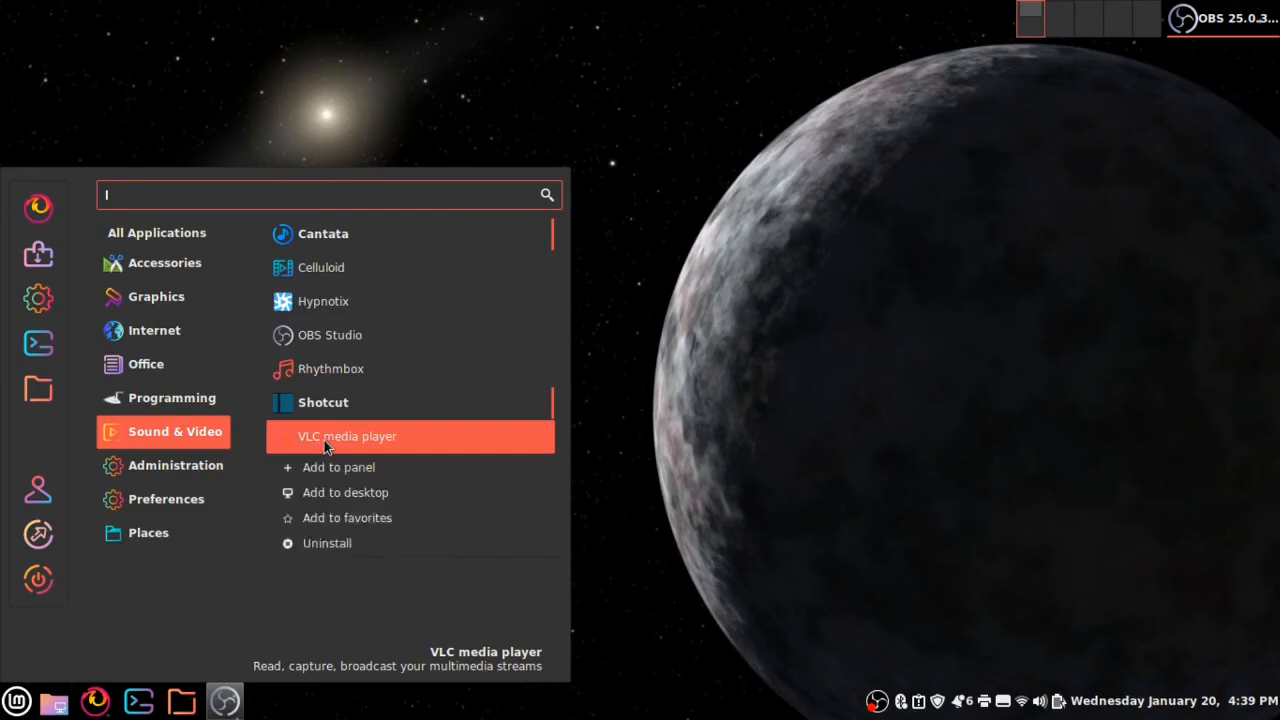
left_click(333, 492)
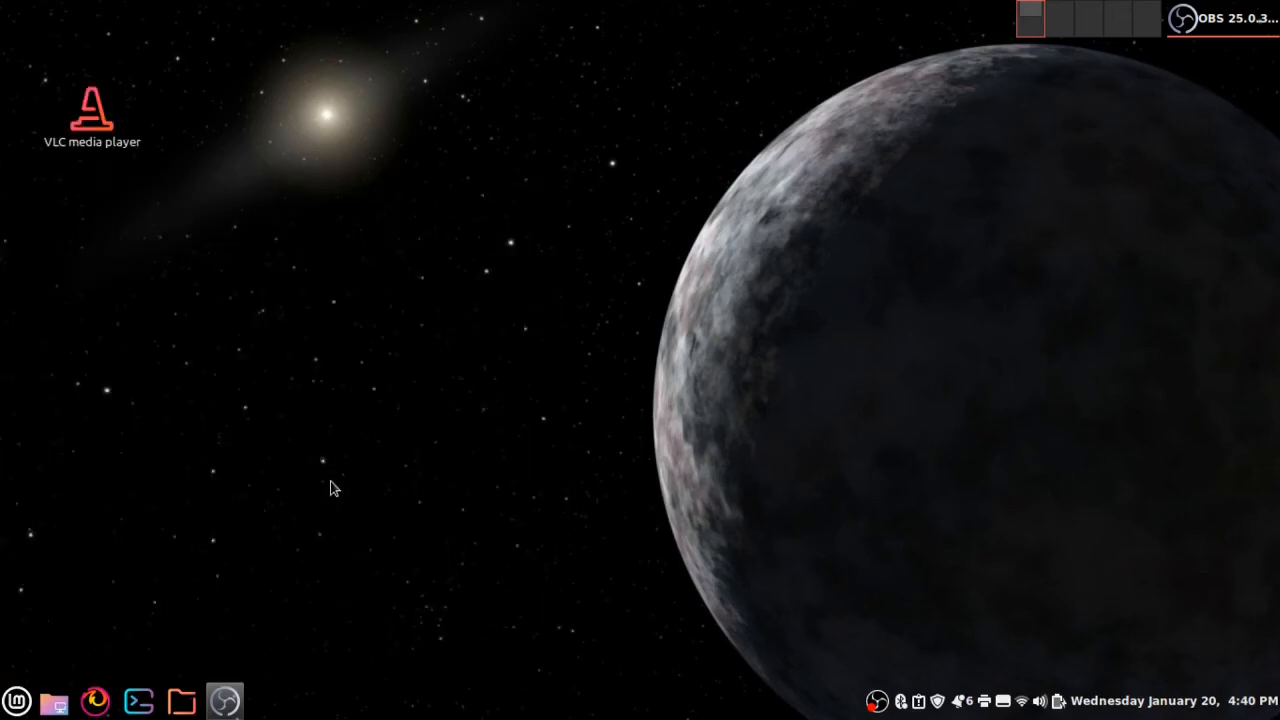
- View the basic properties of the VLC media player desktop launcher, including its command, and close them
right_click(91, 104)
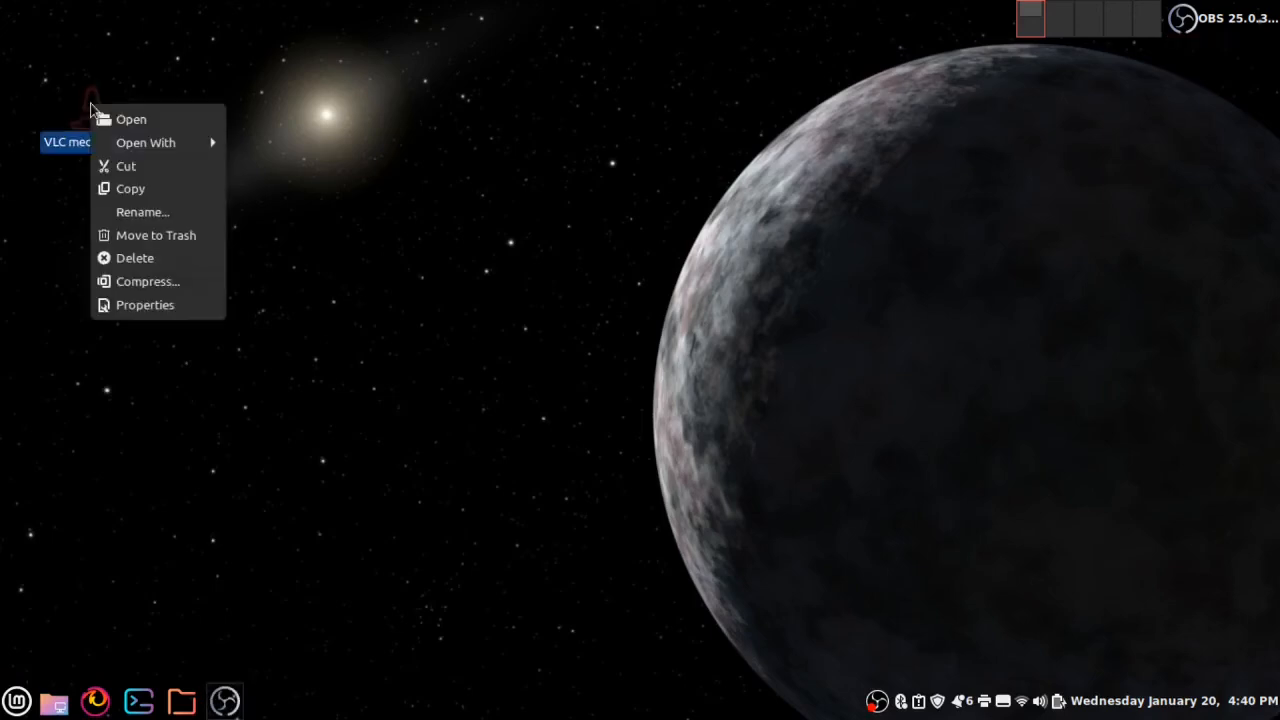
left_click(141, 306)
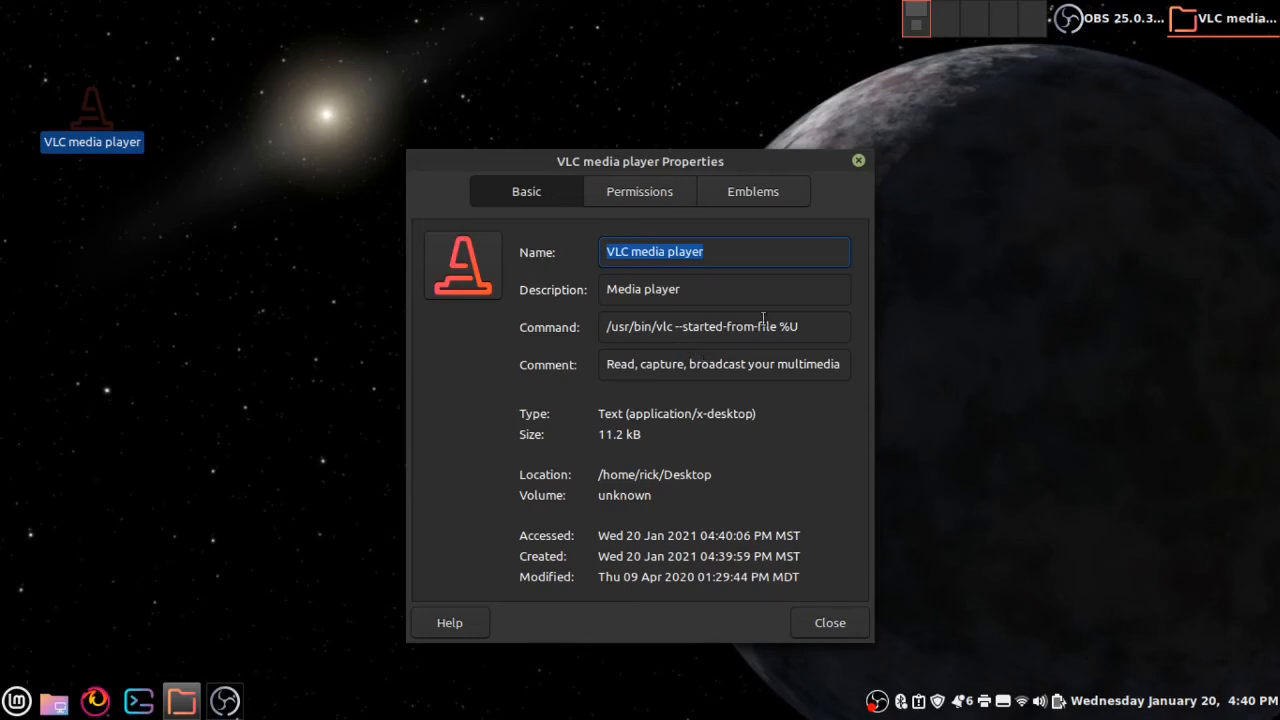
left_click(858, 161)
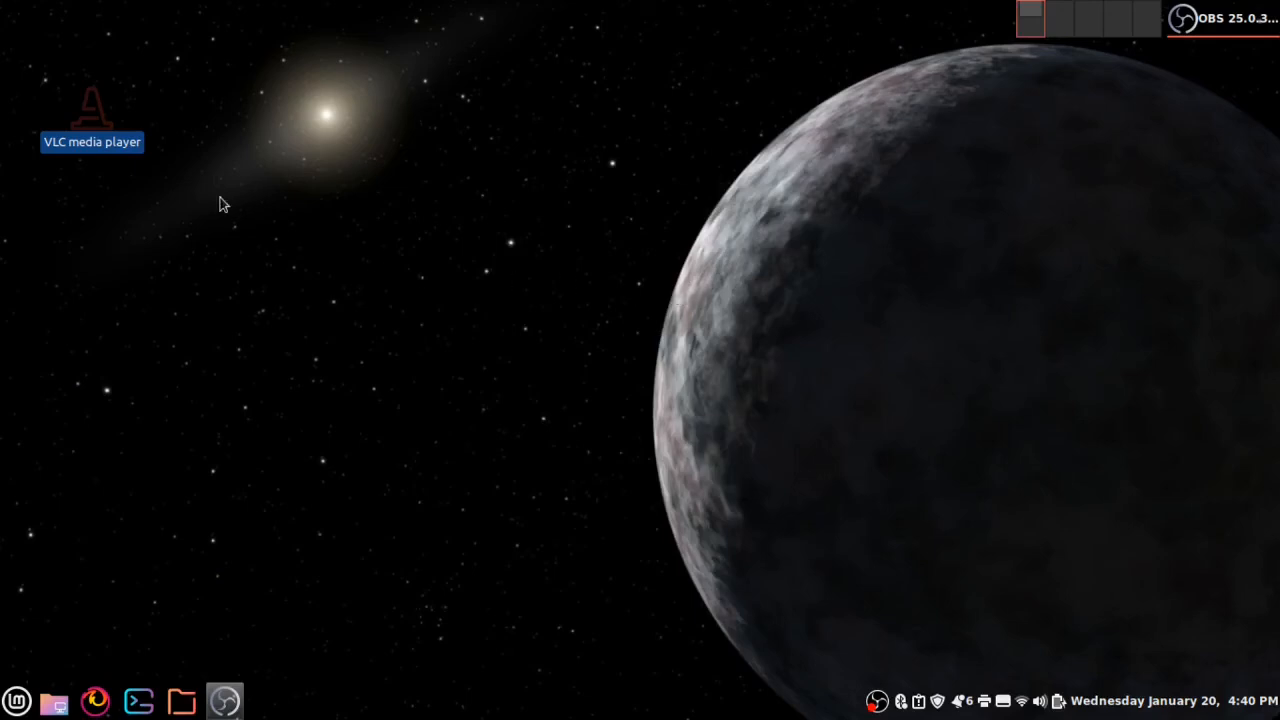
- Copy the launch command "/usr/bin/vlc --started-from-file %U" from the VLC desktop launcher's properties and close them
right_click(89, 116)
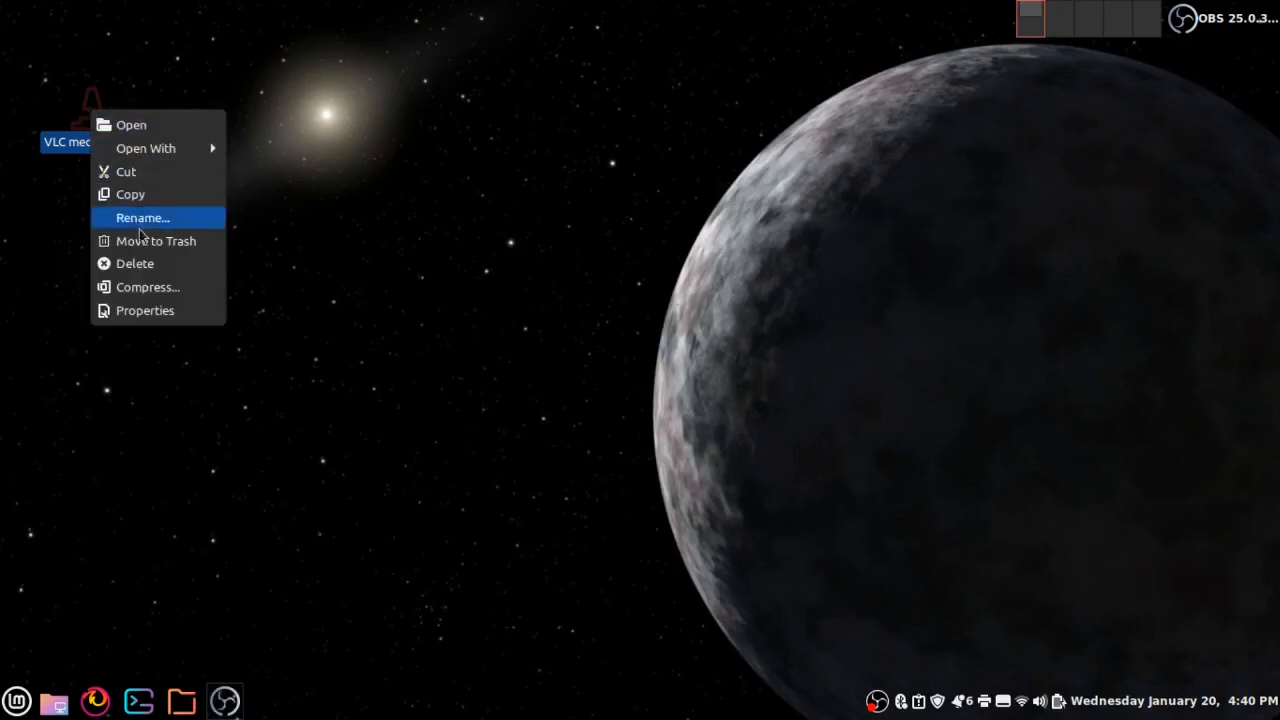
left_click(145, 311)
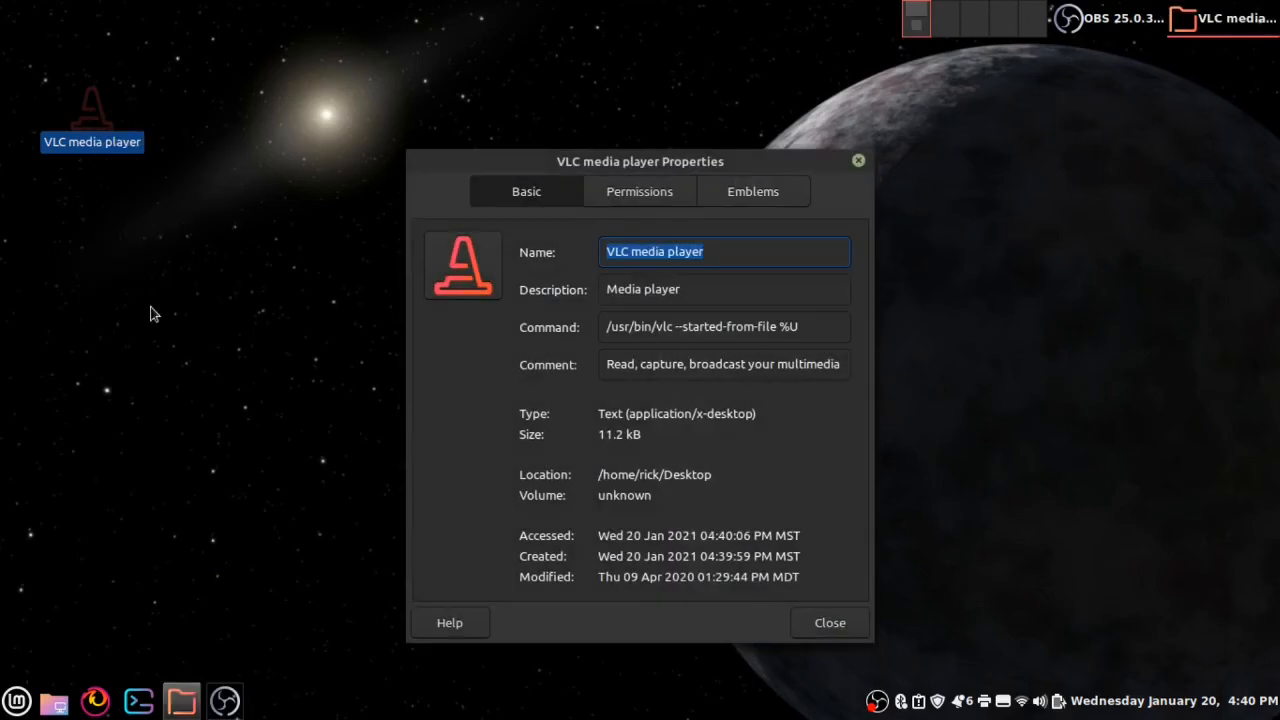
triple_click(617, 330)
key("ctrl+c")
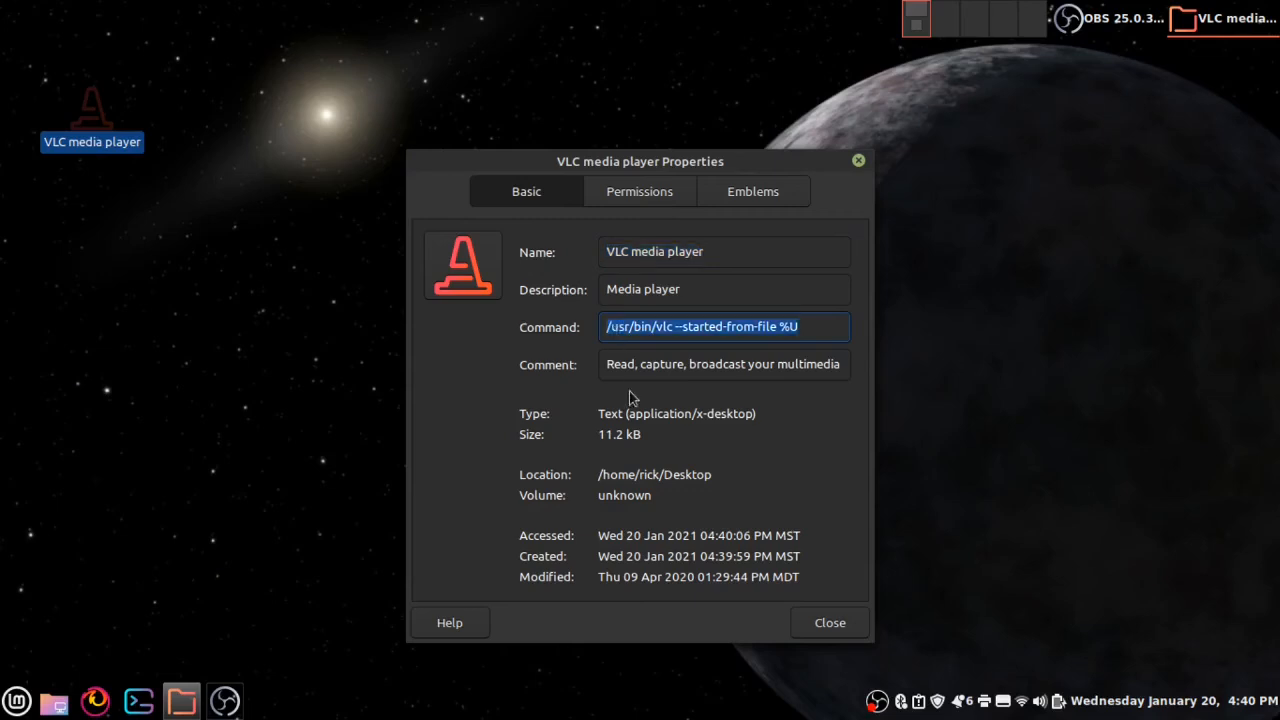
left_click(829, 634)
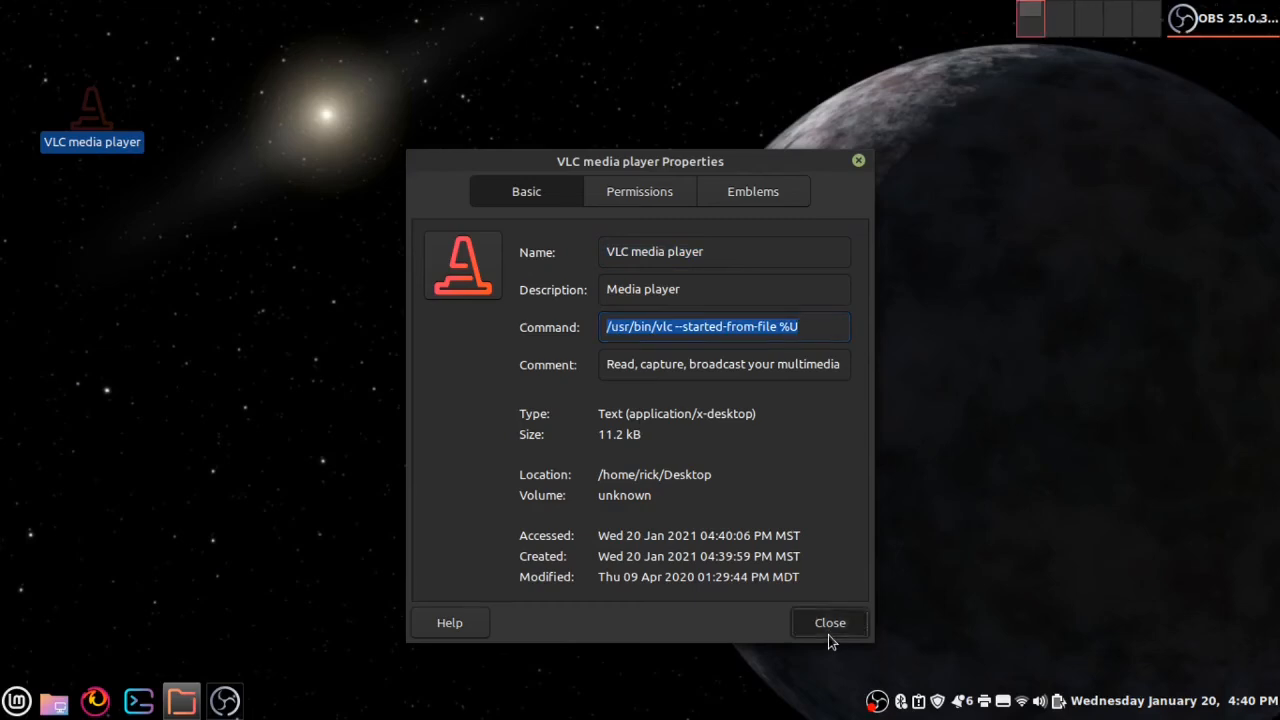
- Permanently delete the VLC media player launcher from the desktop
right_click(96, 143)
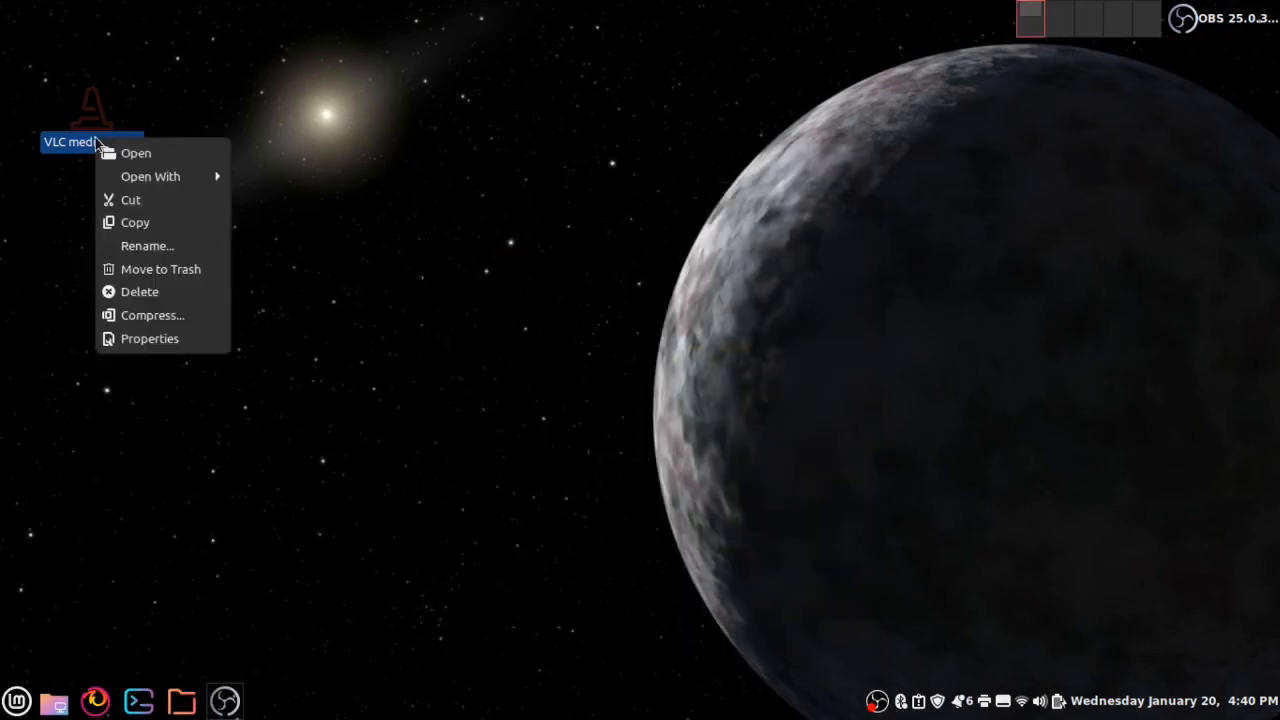
left_click(121, 292)
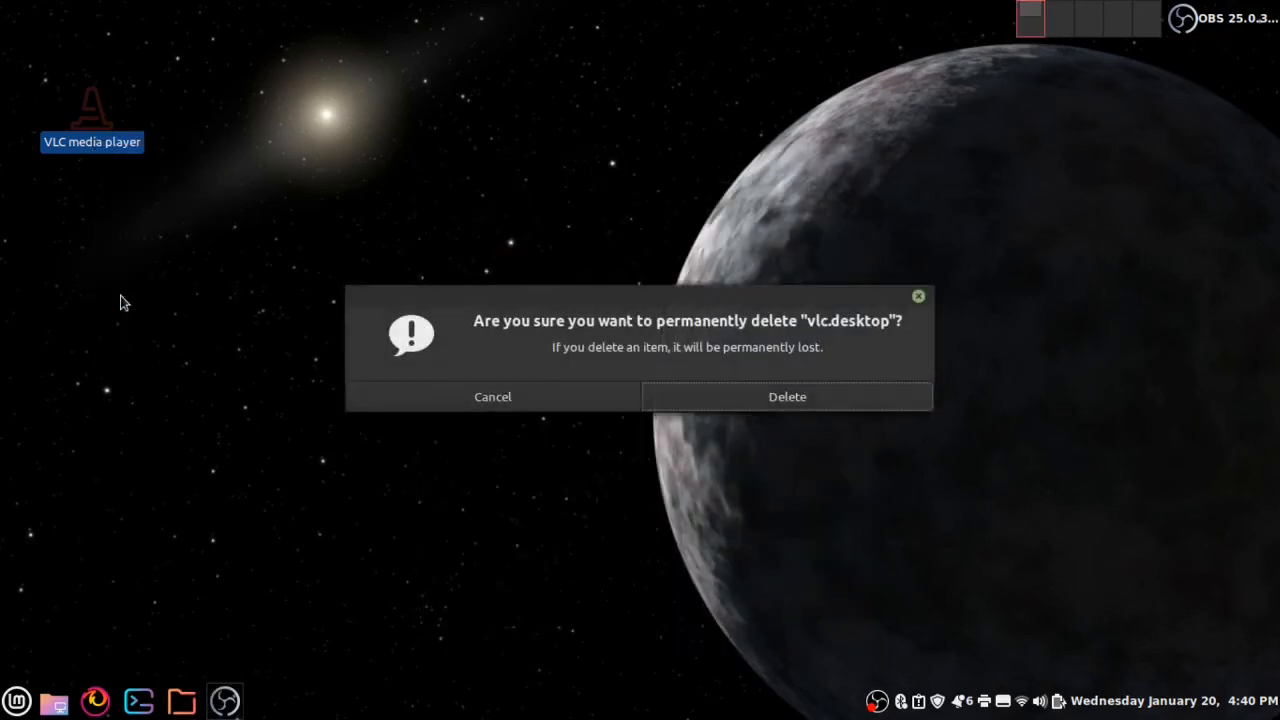
left_click(688, 390)
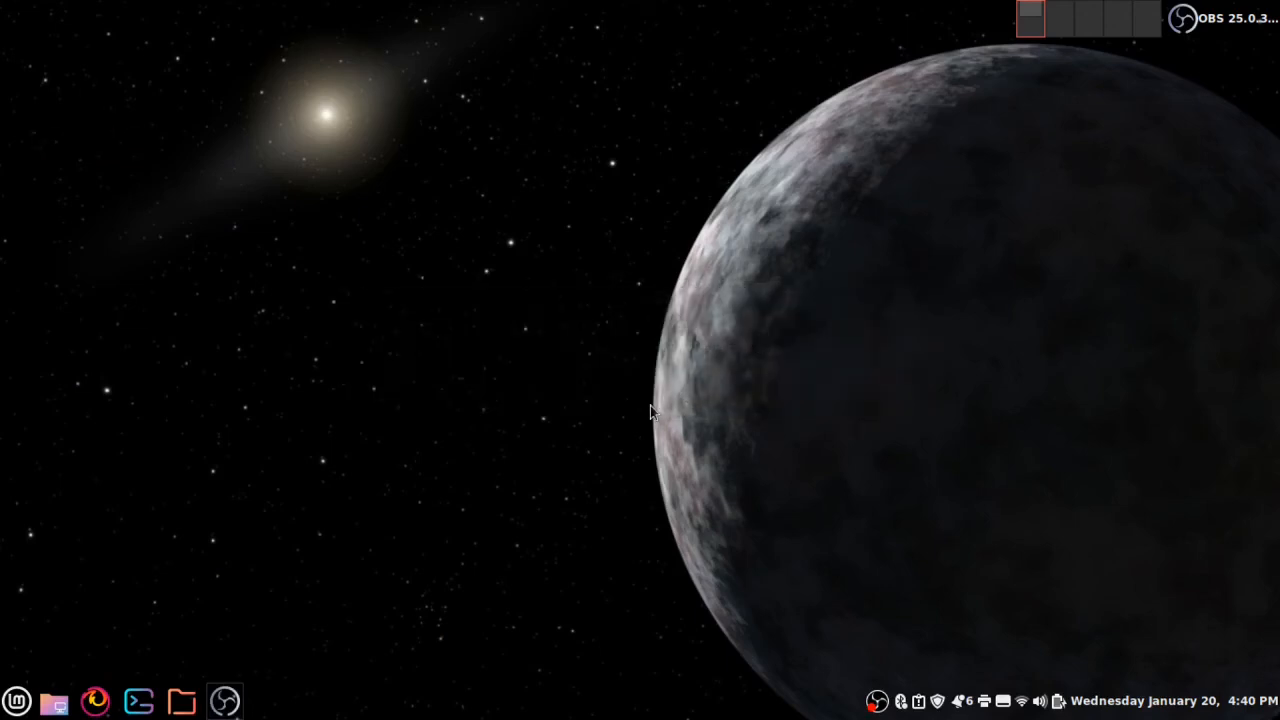
- Open the Keyboard settings and display the Custom Shortcuts category
key("super")
type("keyb")
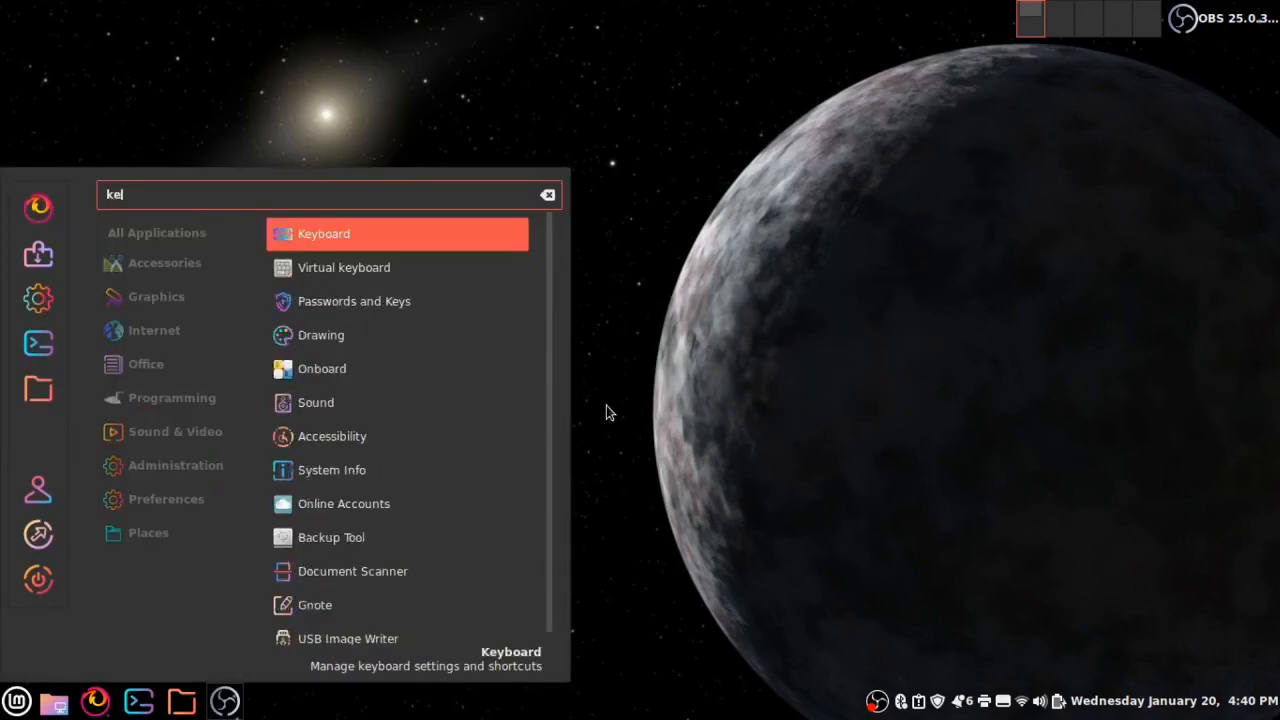
key("Return")
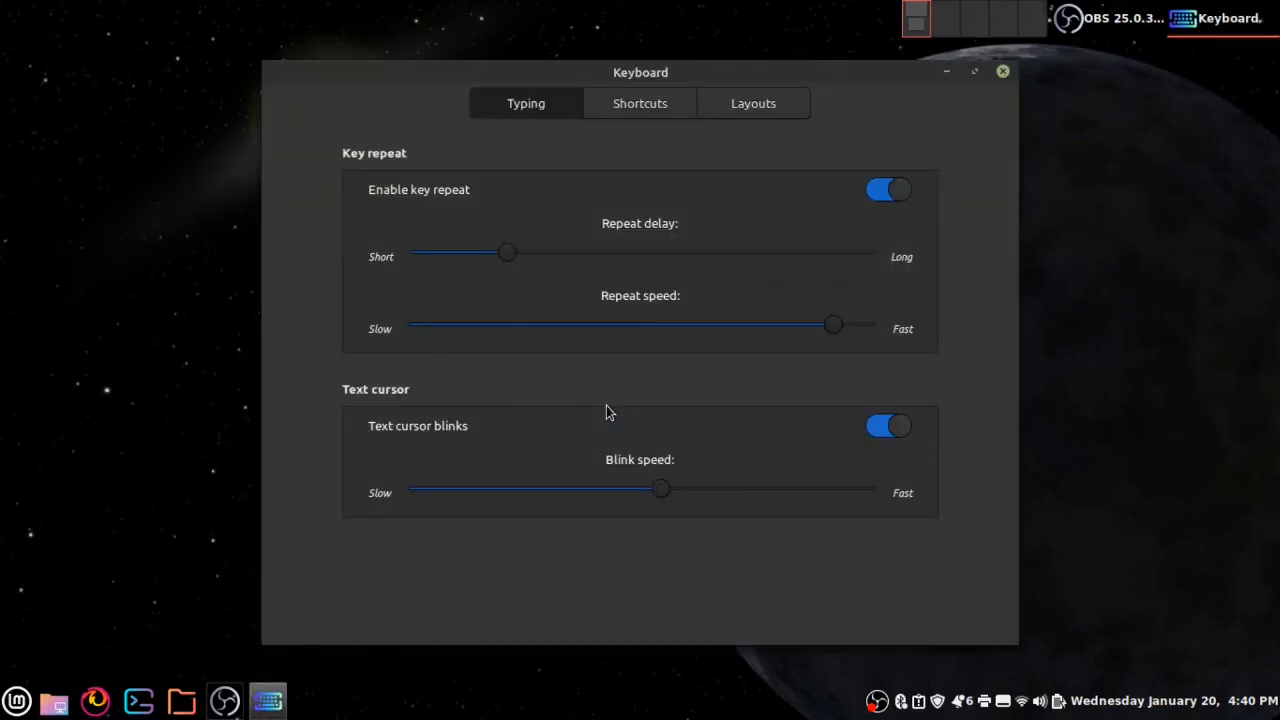
left_click(660, 97)
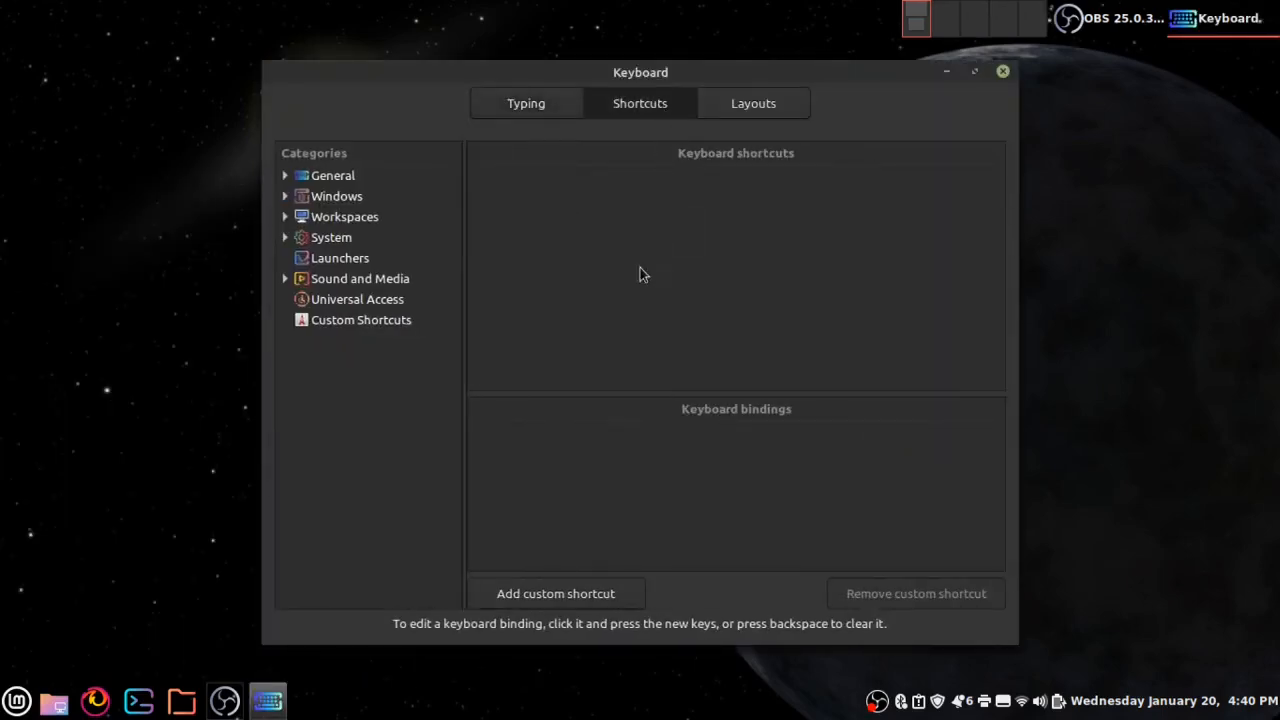
left_click(348, 322)
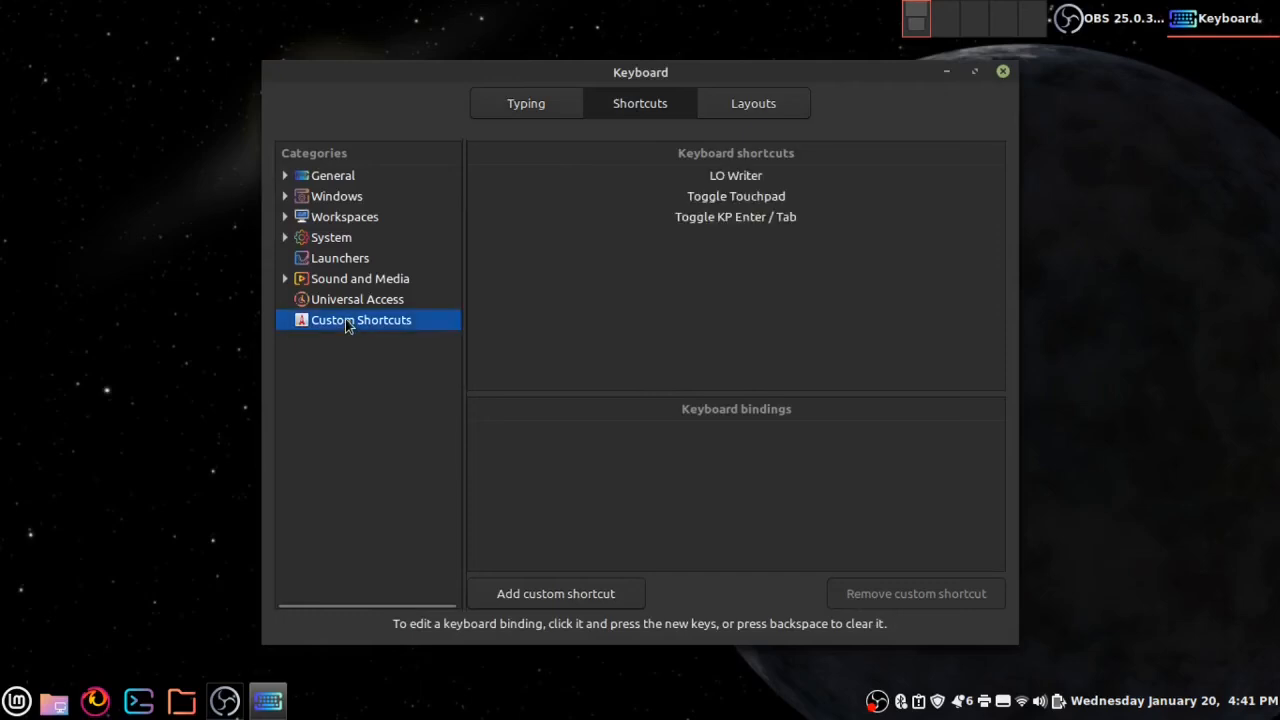
- Add a custom shortcut named "VLC Player" that runs the copied VLC launch command
left_click(548, 593)
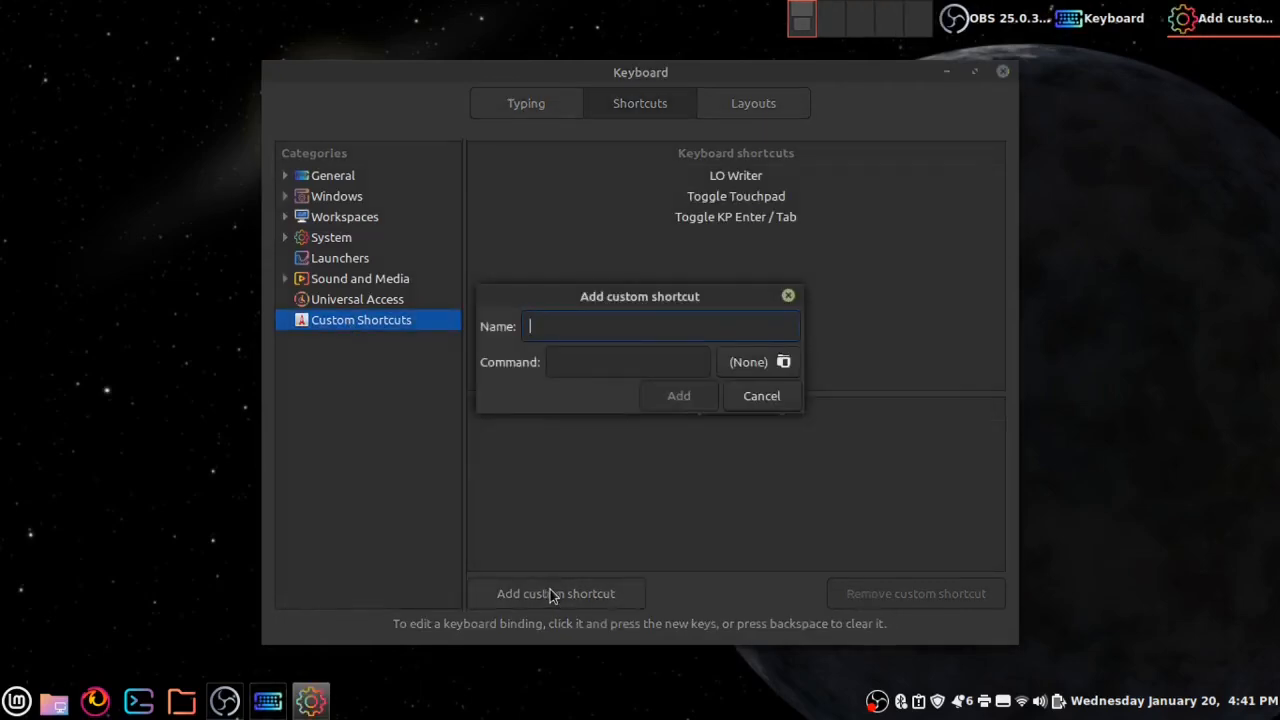
key("Tab")
key("ctrl+v")
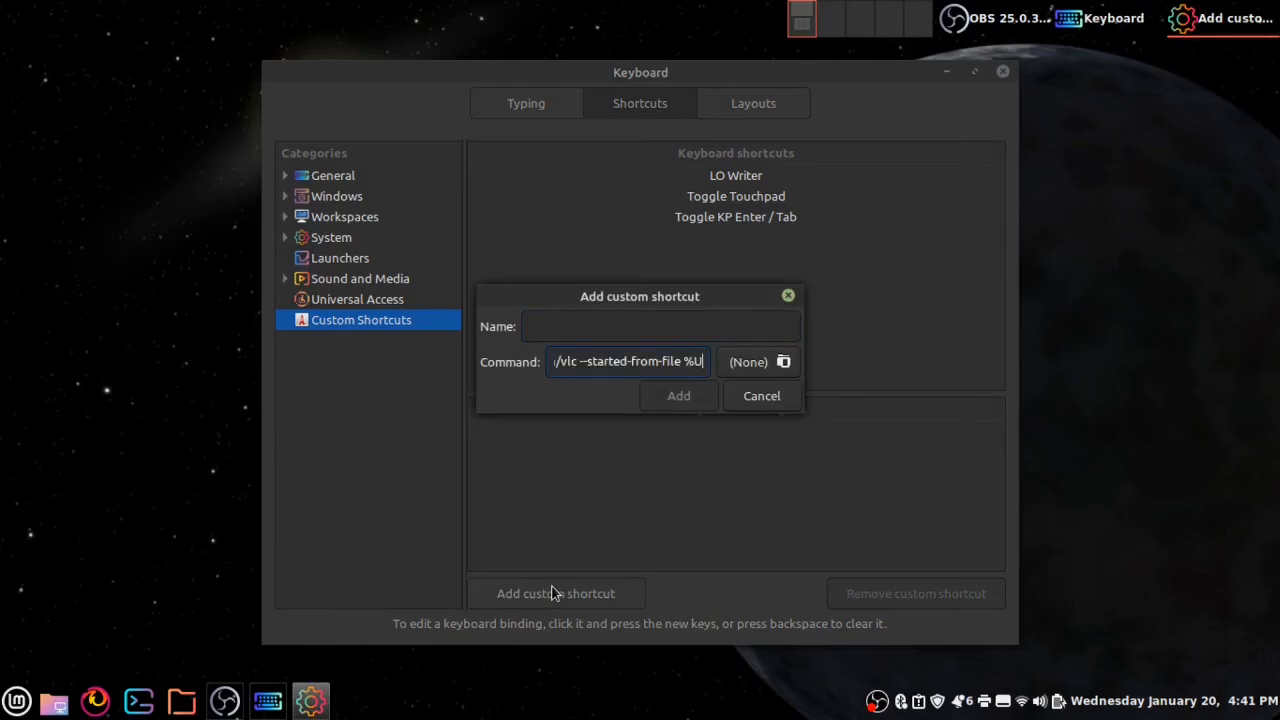
left_click(611, 333)
type("VLC Player")
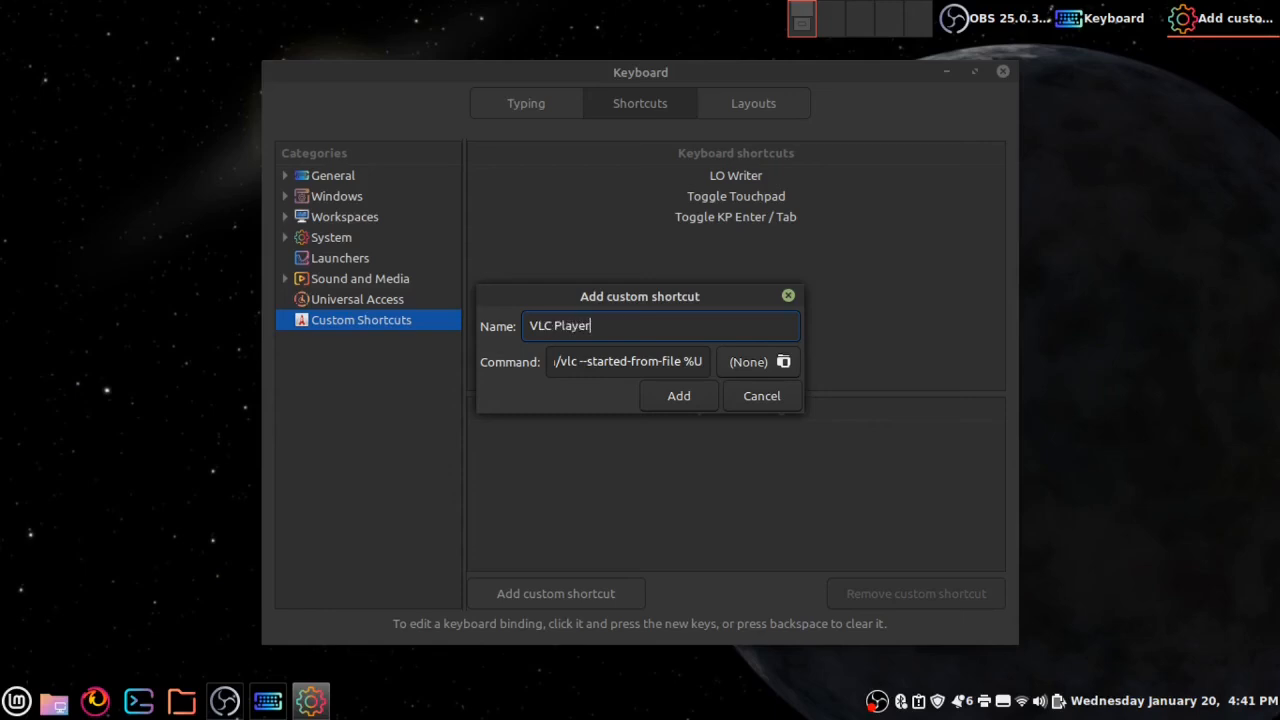
left_click(678, 397)
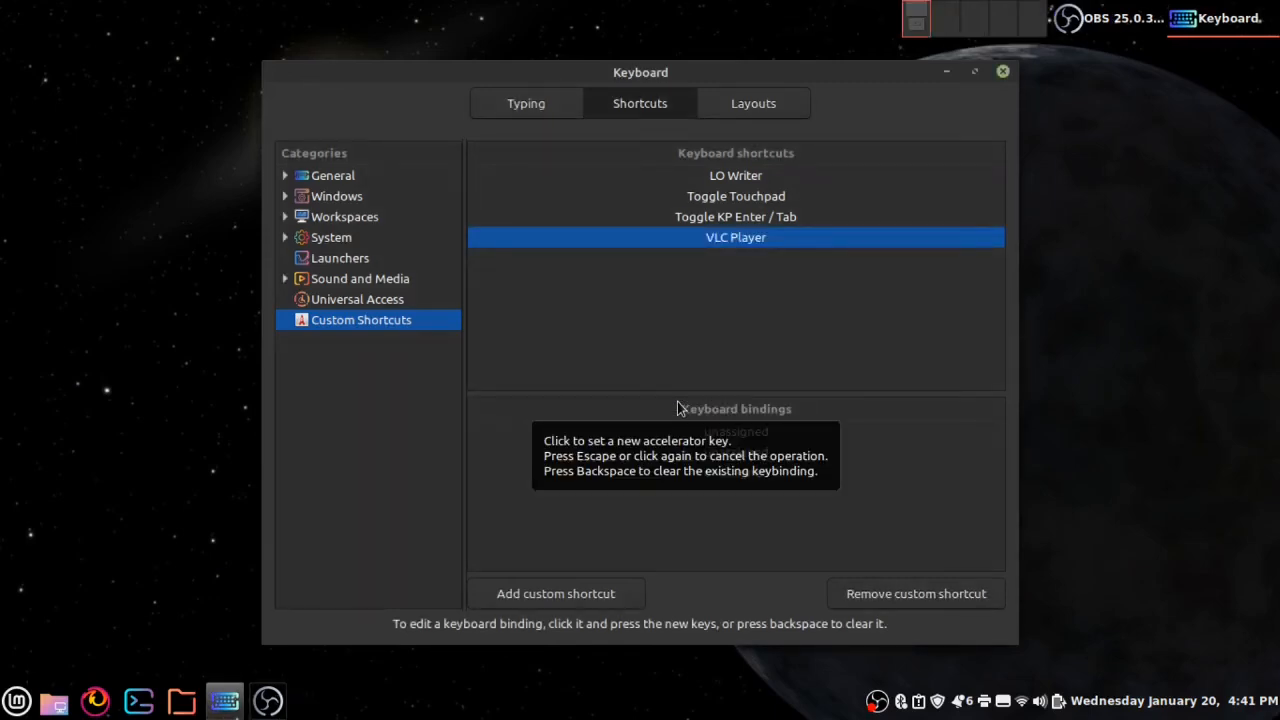
- Assign Shift+Ctrl+M as the first key binding of the VLC Player shortcut and minimize the Keyboard settings
left_click(677, 433)
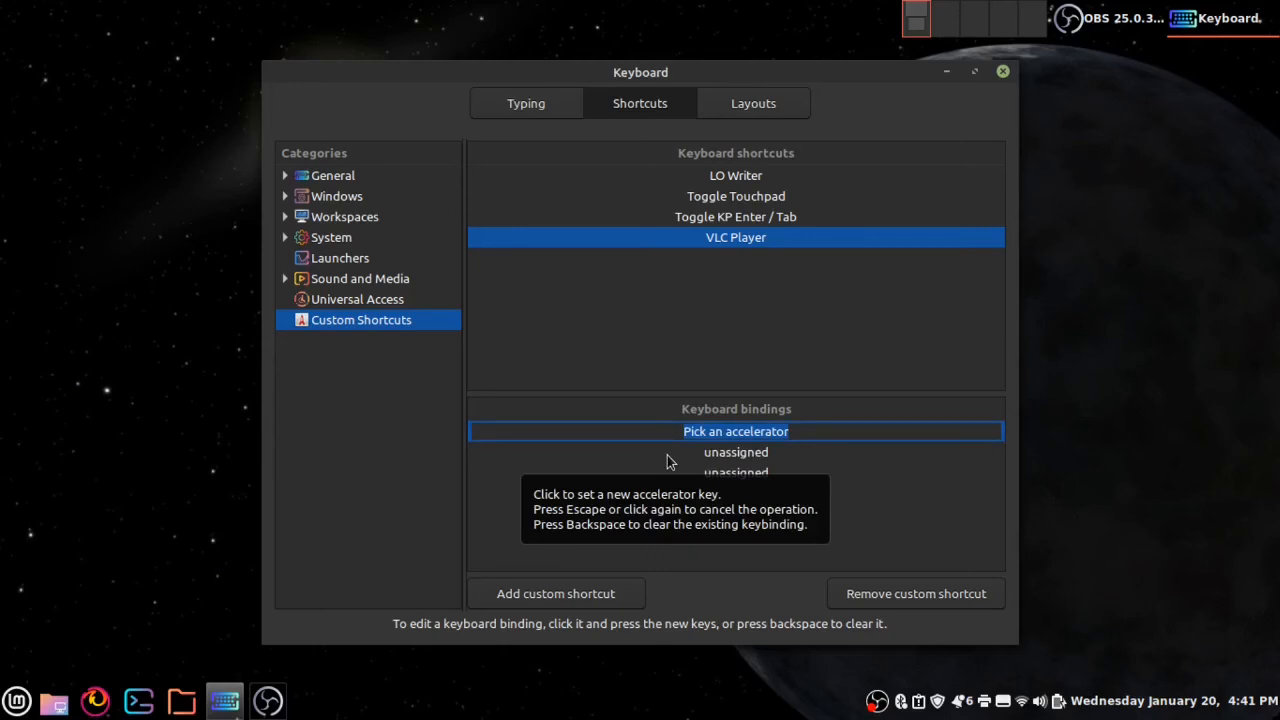
key("shift+ctrl+m")
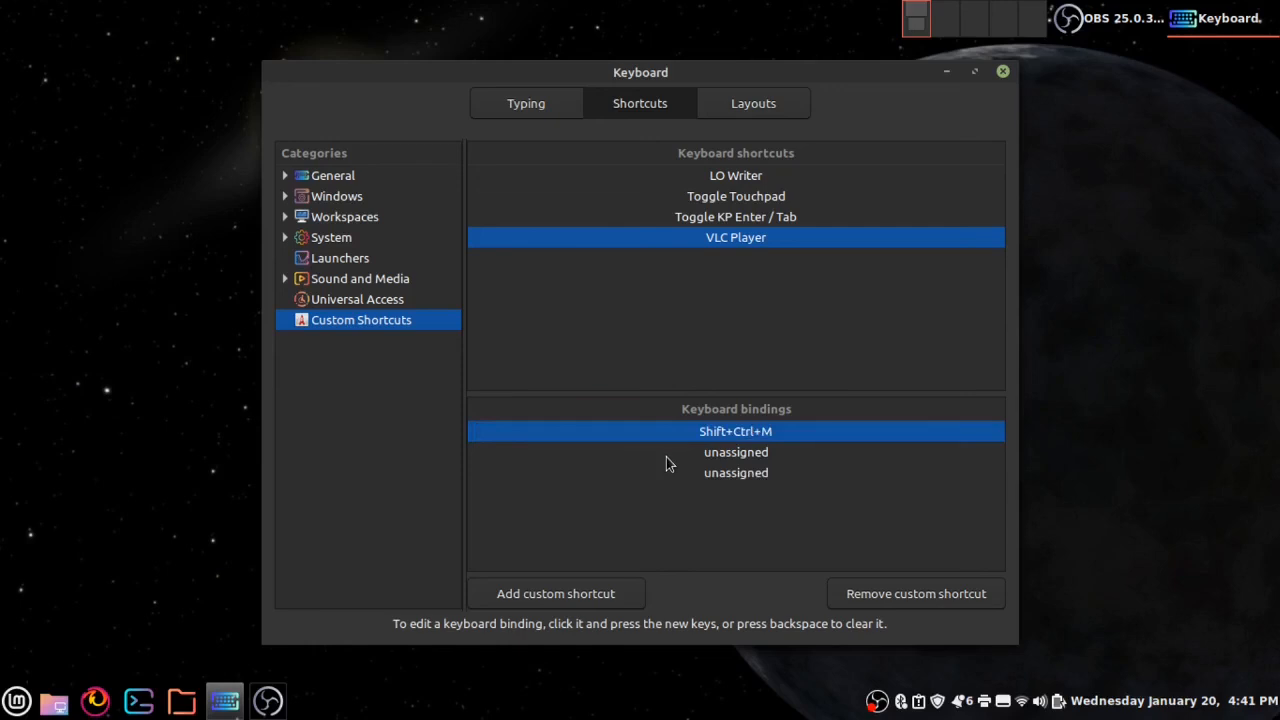
left_click(947, 73)
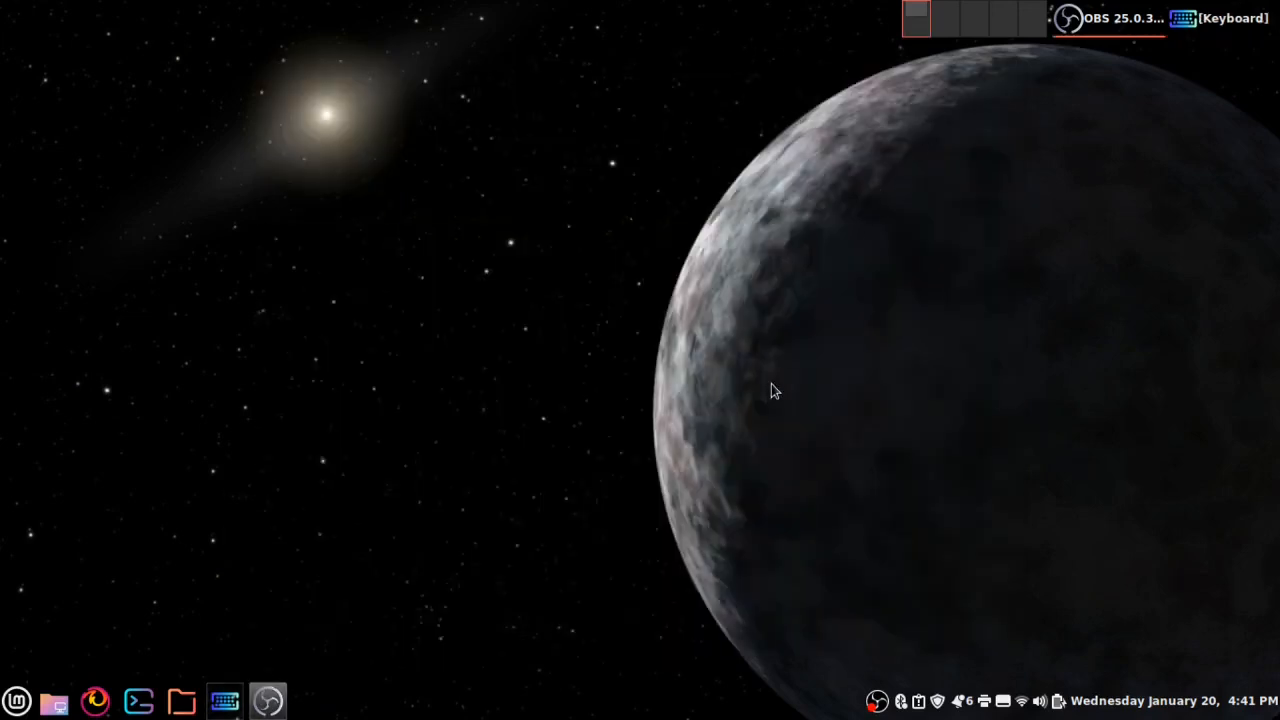
- Test the VLC Player keyboard shortcut, dismissing the privacy policy and error dialogs before closing VLC
key("ctrl+alt+v")
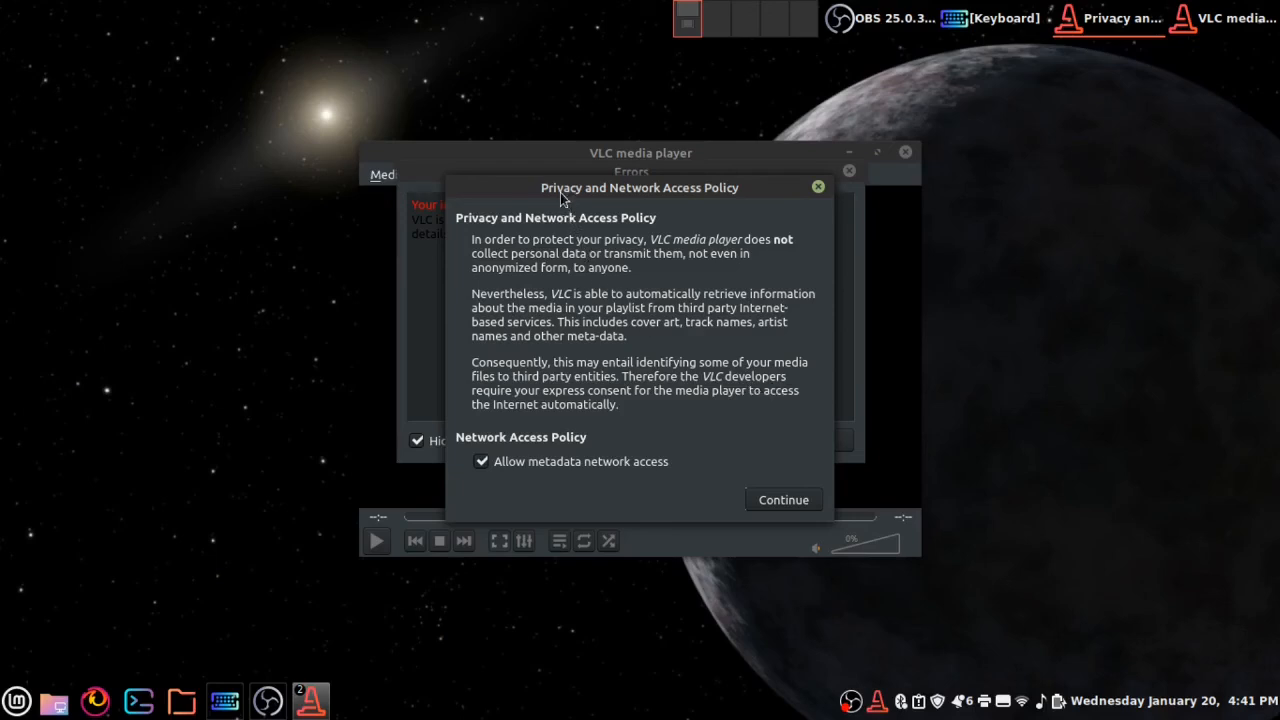
left_click_drag(560, 192, 963, 290)
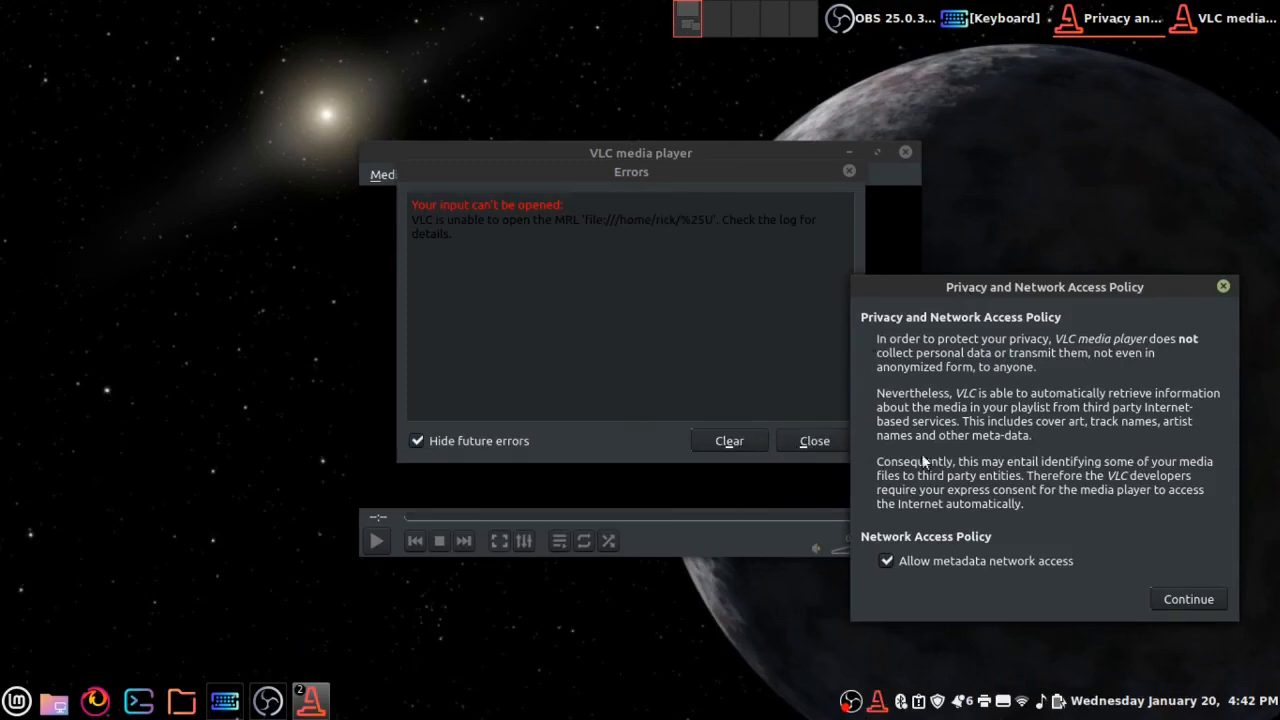
left_click(1222, 289)
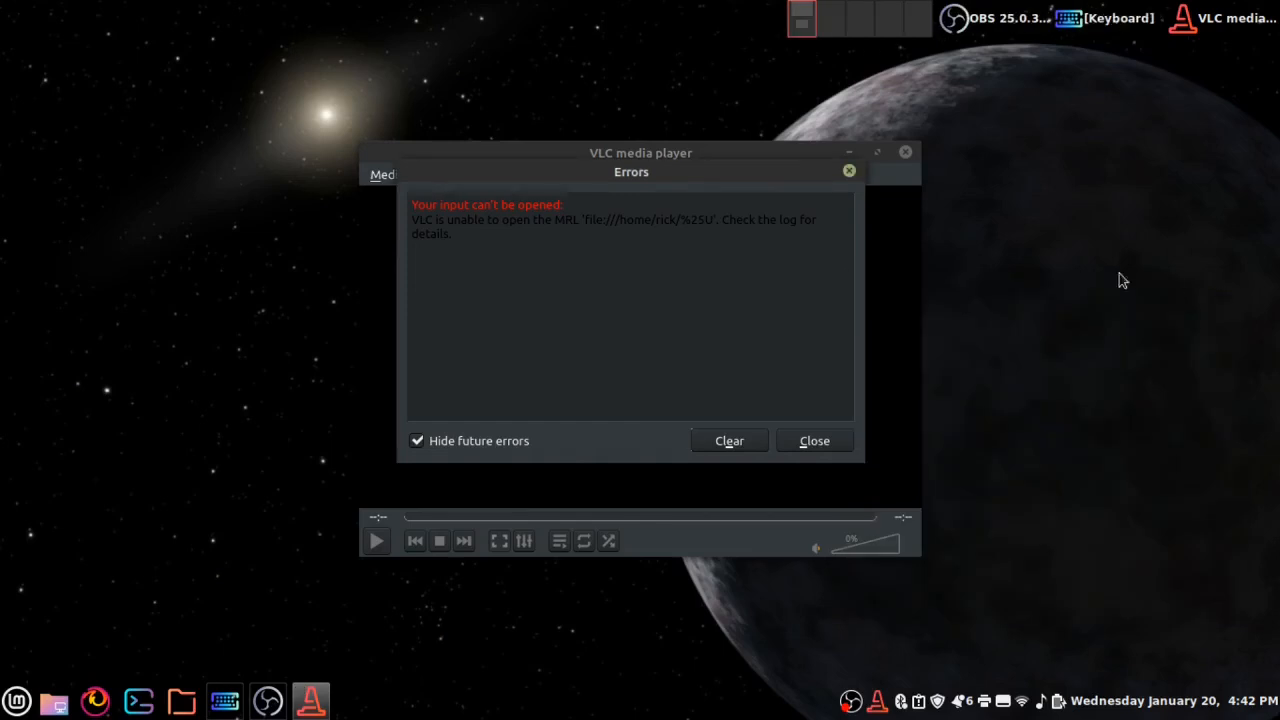
left_click(849, 172)
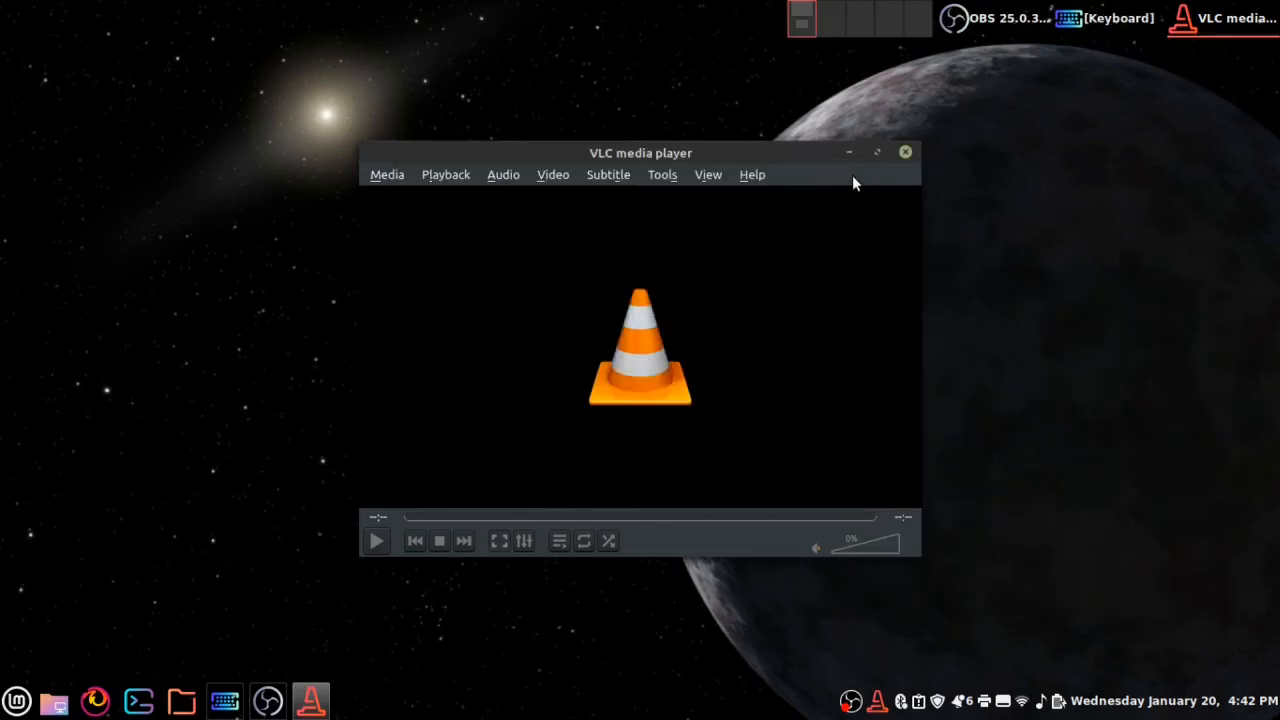
left_click(904, 154)
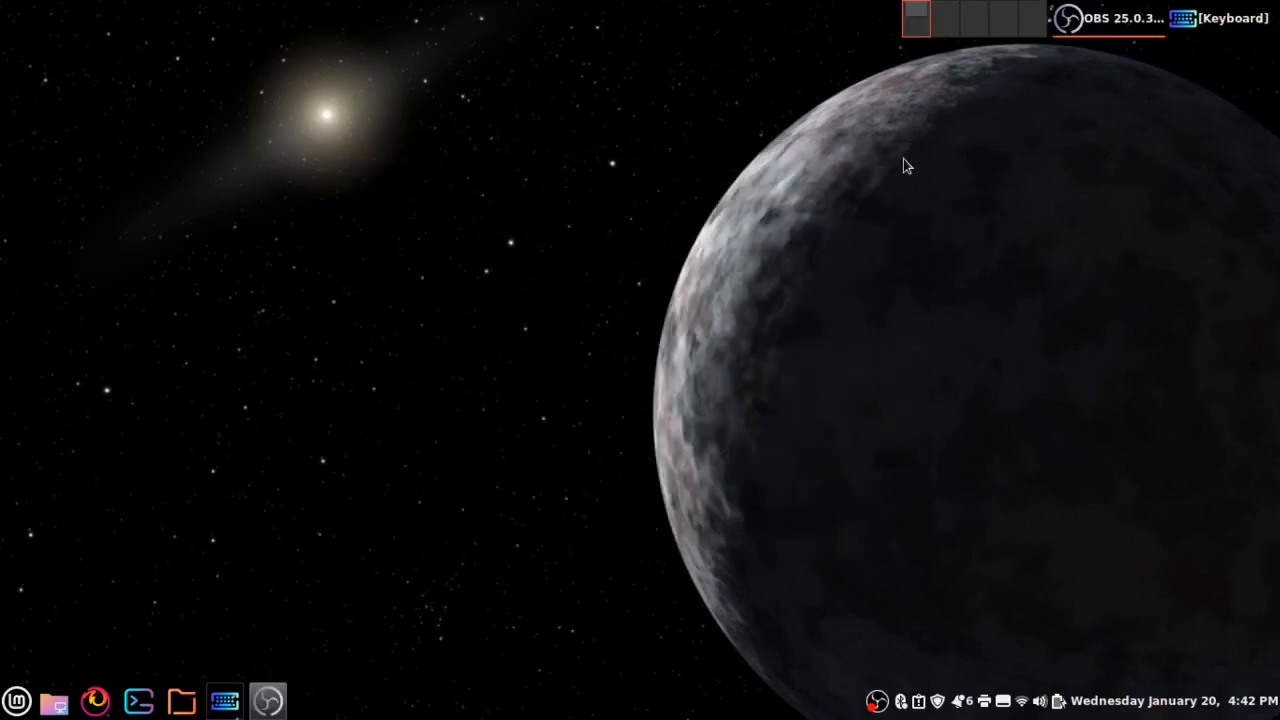